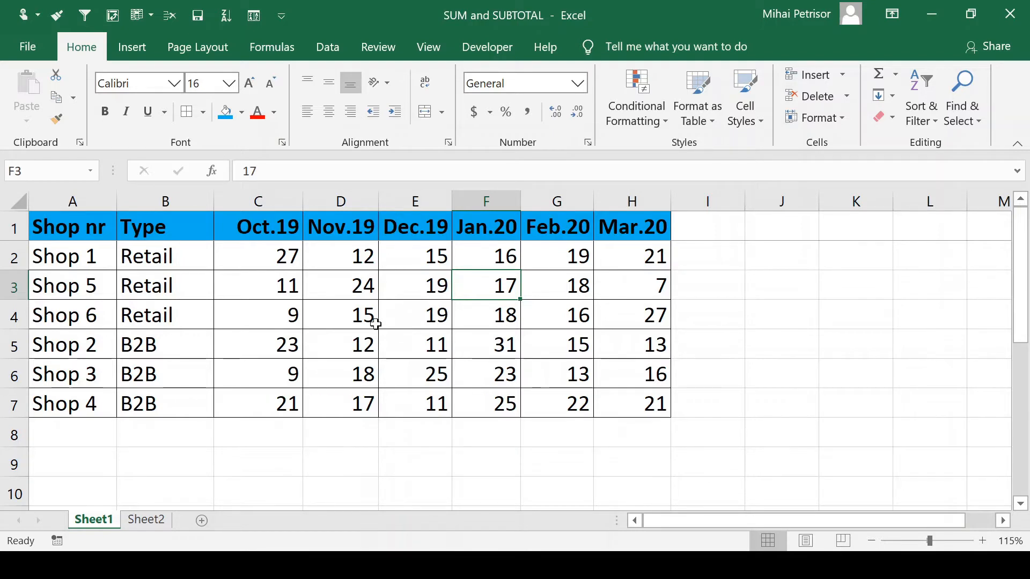
- Review the sales table's headers, shop numbers, shop types, months and the monthly values in C2:H7
left_click_drag(103, 231, 616, 405)
left_click_drag(102, 257, 108, 397)
left_click_drag(184, 248, 185, 409)
left_click_drag(265, 239, 633, 228)
left_click_drag(268, 258, 627, 408)
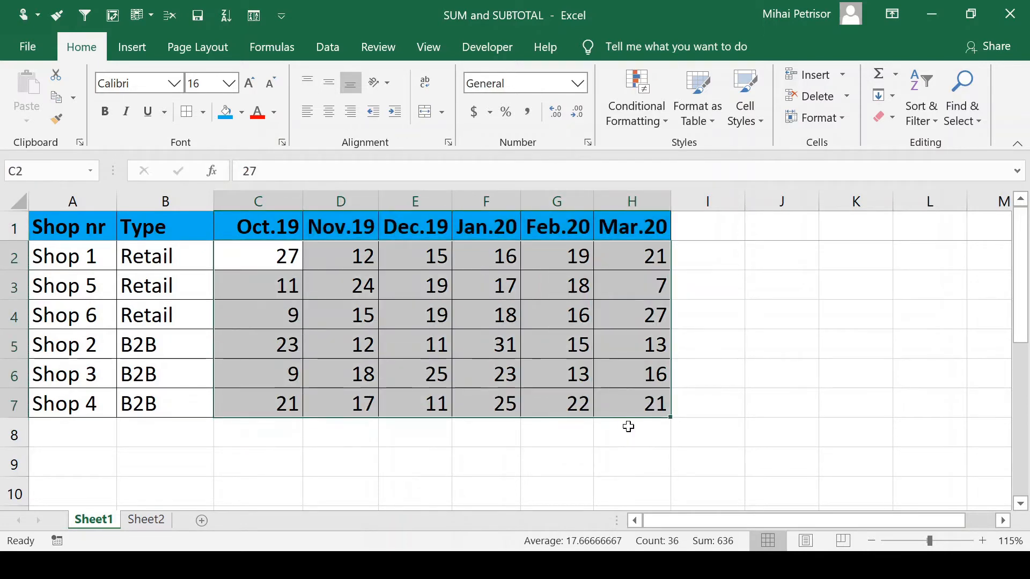
left_click(279, 251)
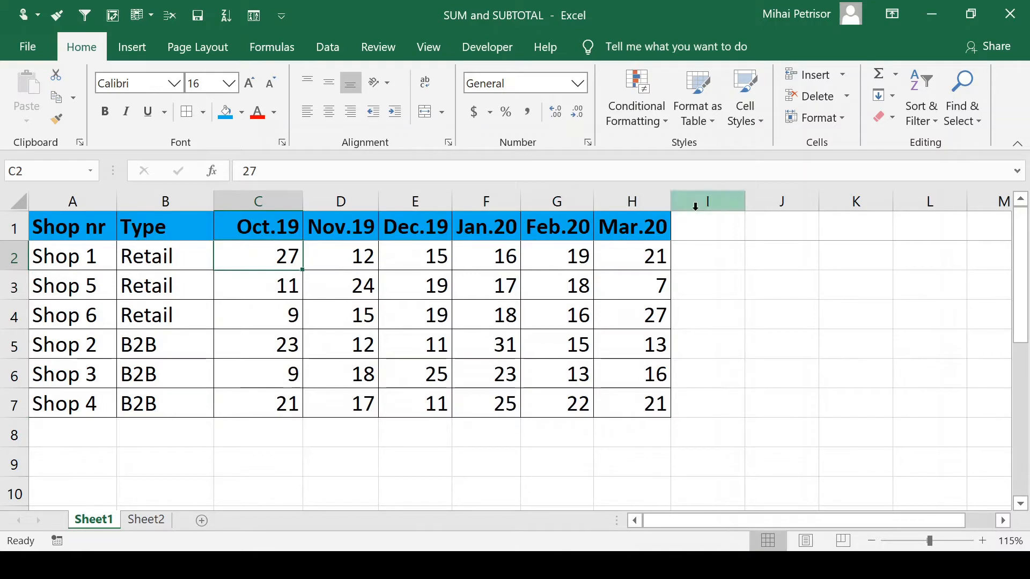
- Enter the heading Total in cell I1, beside Mar.20
left_click(728, 228)
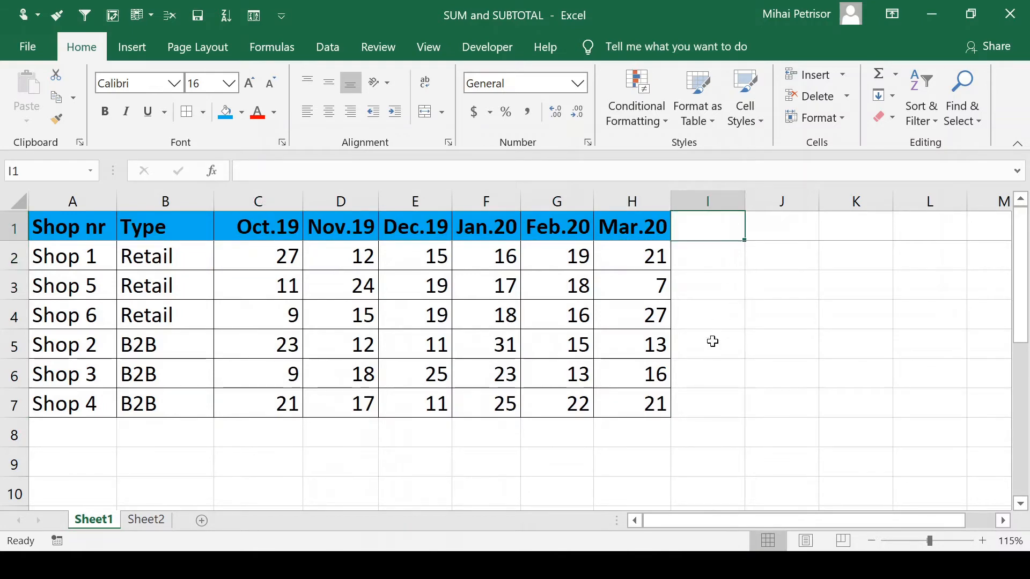
type("Total")
left_click(712, 342)
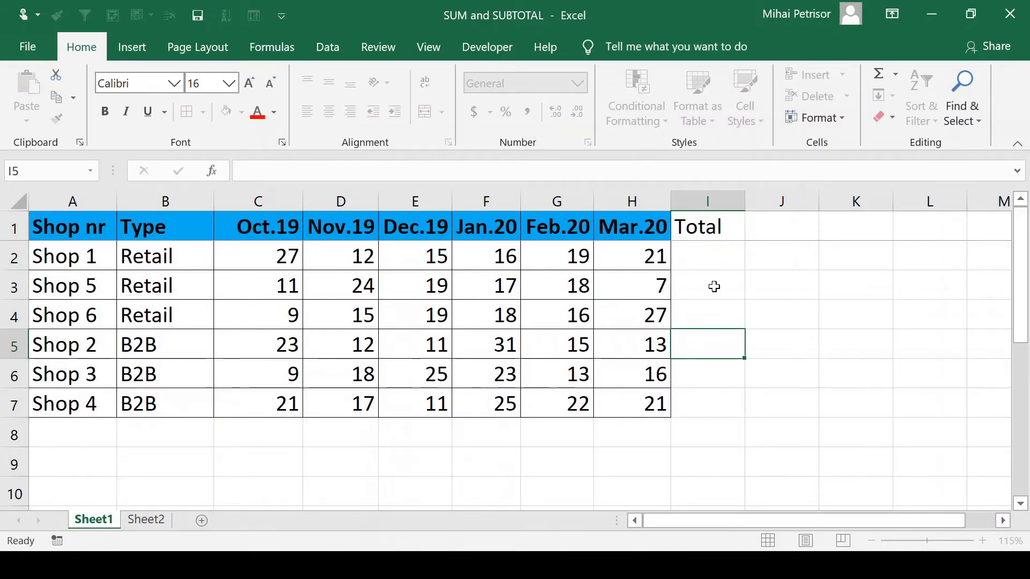
- Add borders to I1:I7 and copy the Mar.20 header's formatting onto the Total heading
left_click_drag(711, 232, 703, 412)
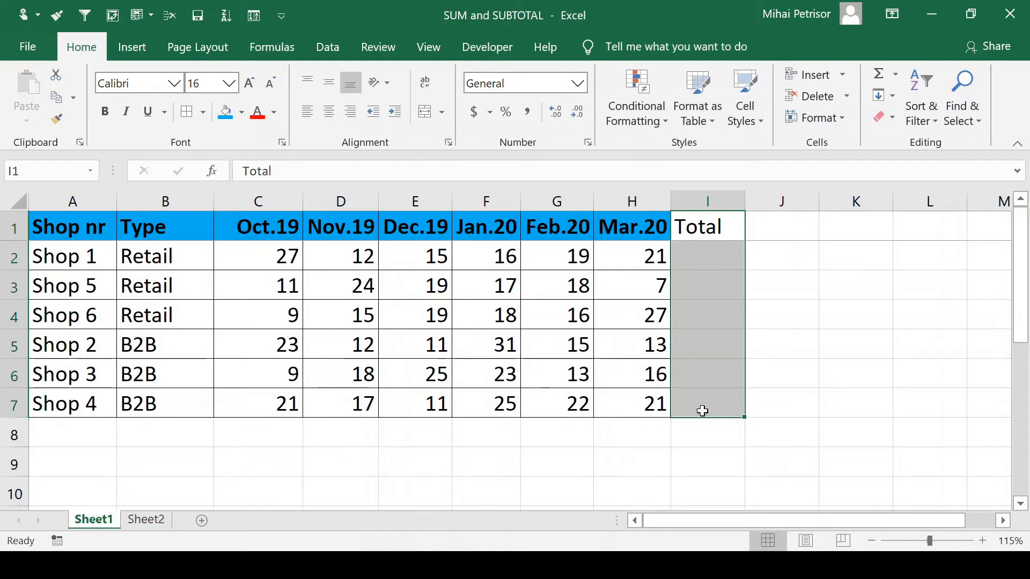
left_click(188, 123)
left_click(659, 218)
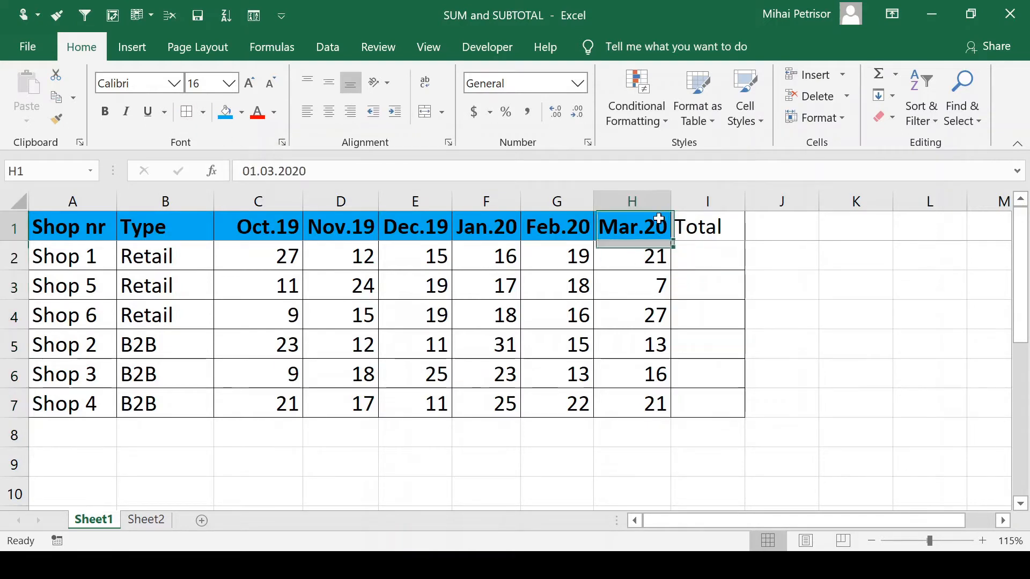
key("alt+2")
left_click(725, 230)
- Sum Shop 1's months in I2 with =SUM(C2:H2) and fill the formula down to I7
left_click(715, 267)
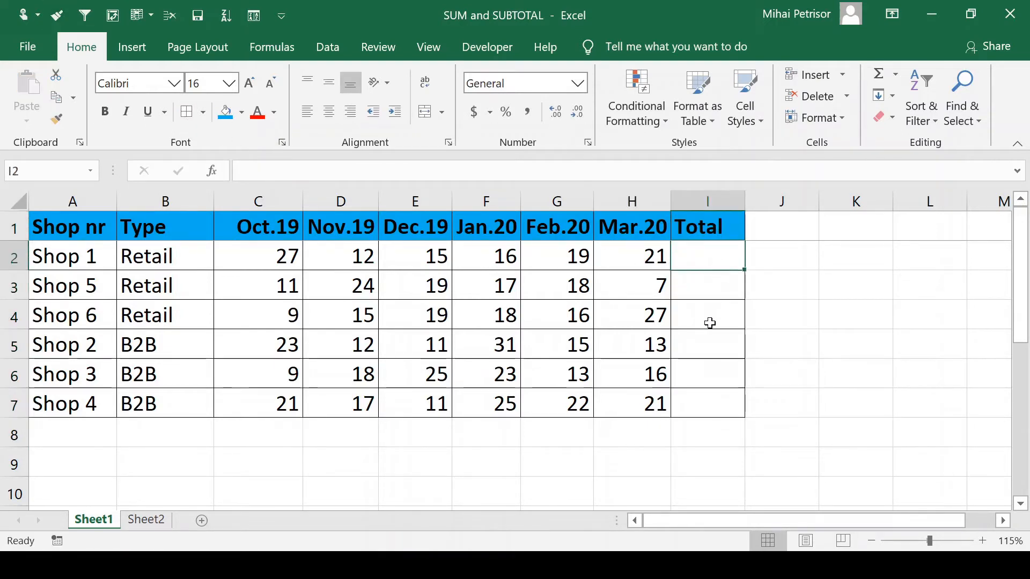
type("=")
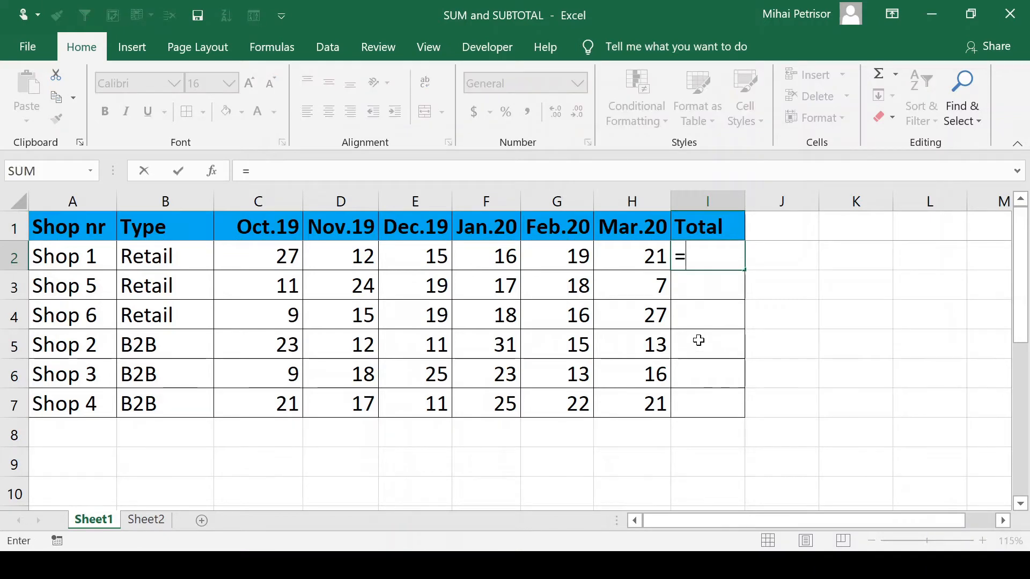
type("sum")
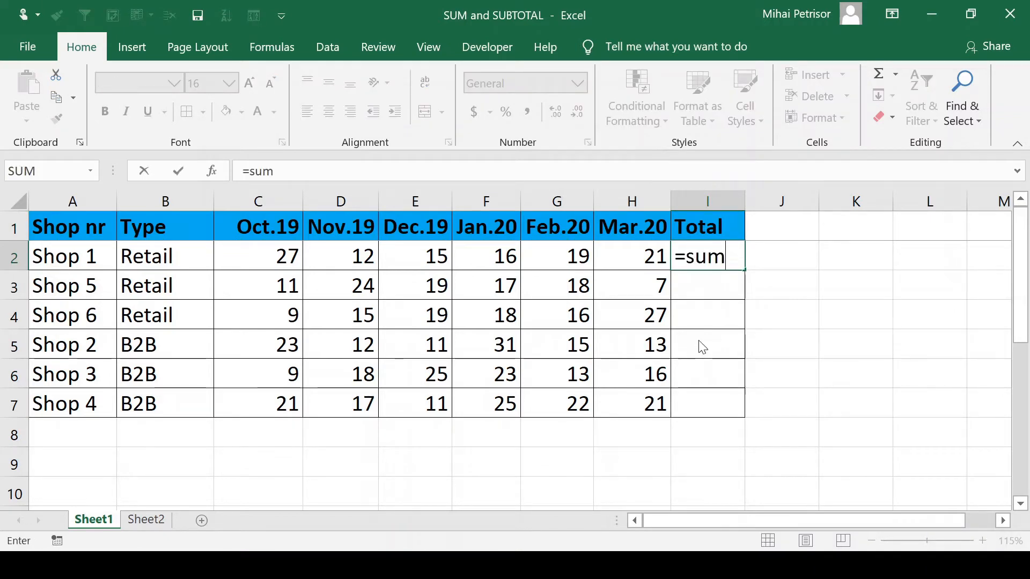
key("Tab")
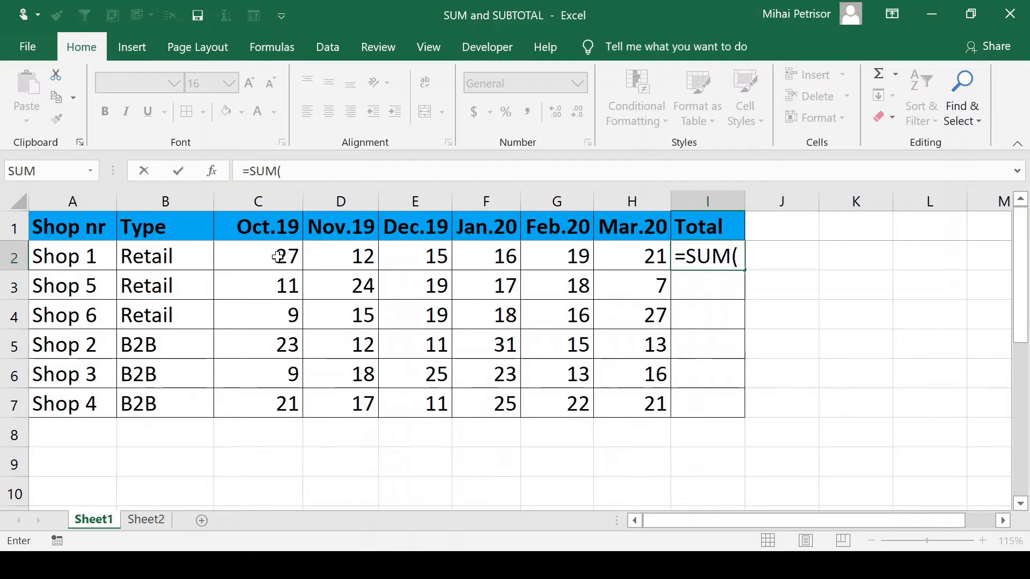
left_click_drag(274, 257, 627, 260)
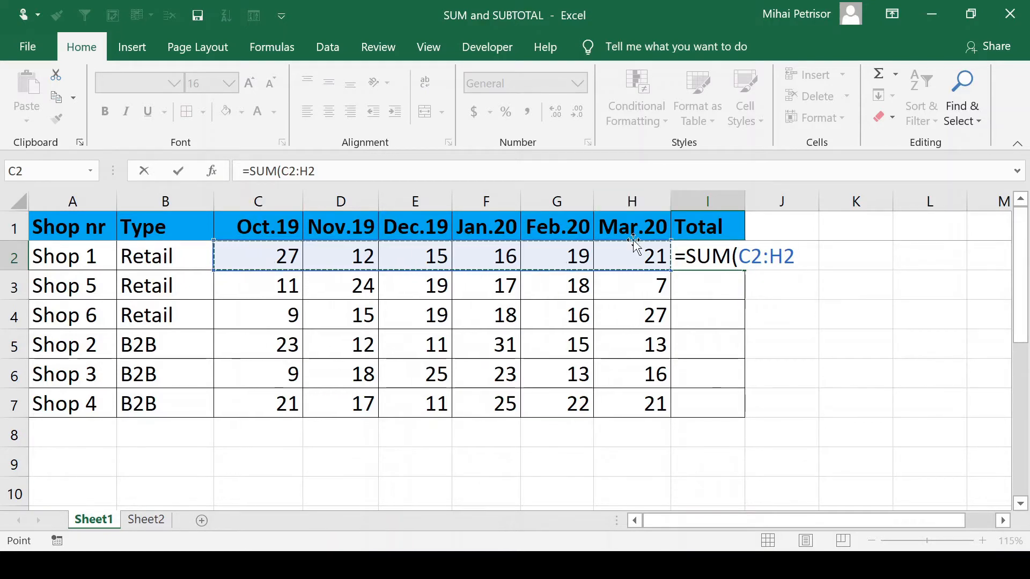
type(")")
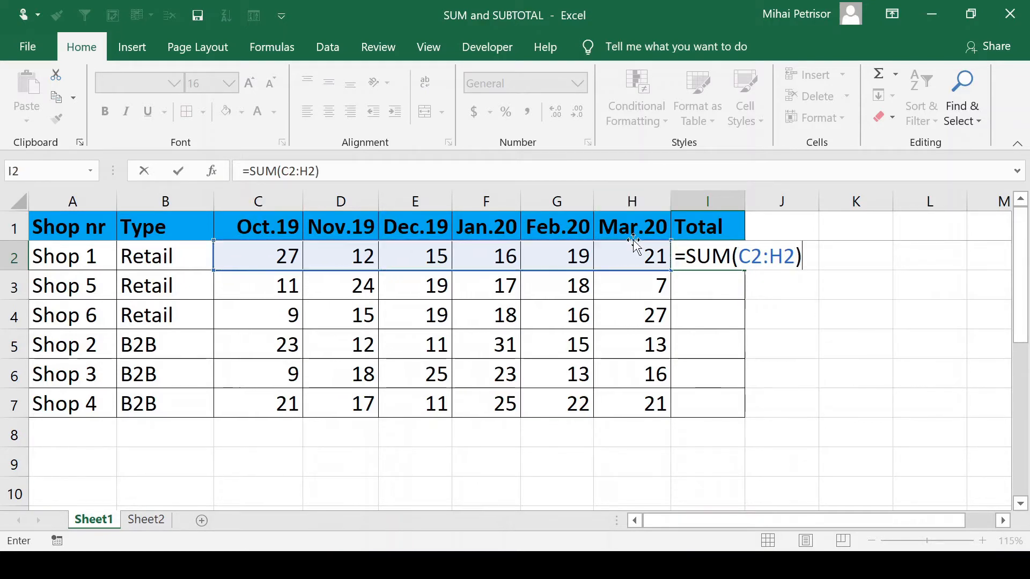
key("Return")
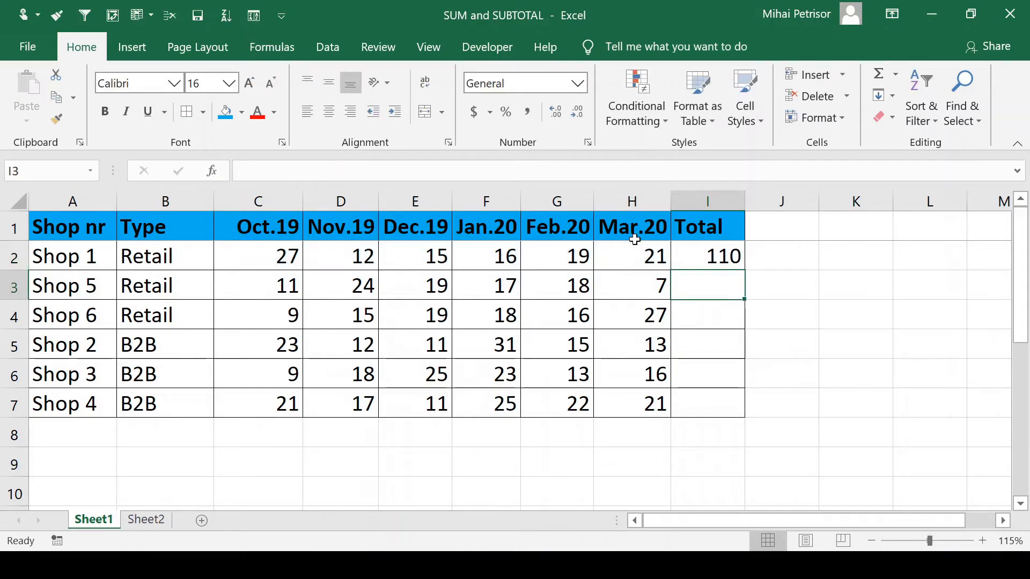
left_click(726, 252)
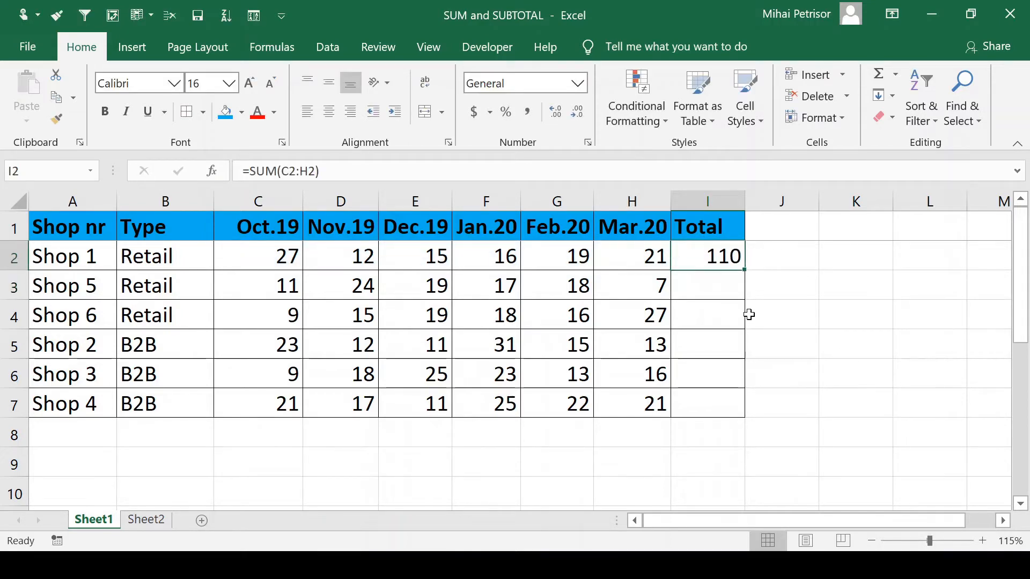
left_click_drag(745, 271, 742, 418)
- Check which ranges the copied SUM formulas in the Total column use, and review Shop 1's monthly cells
double_click(726, 287)
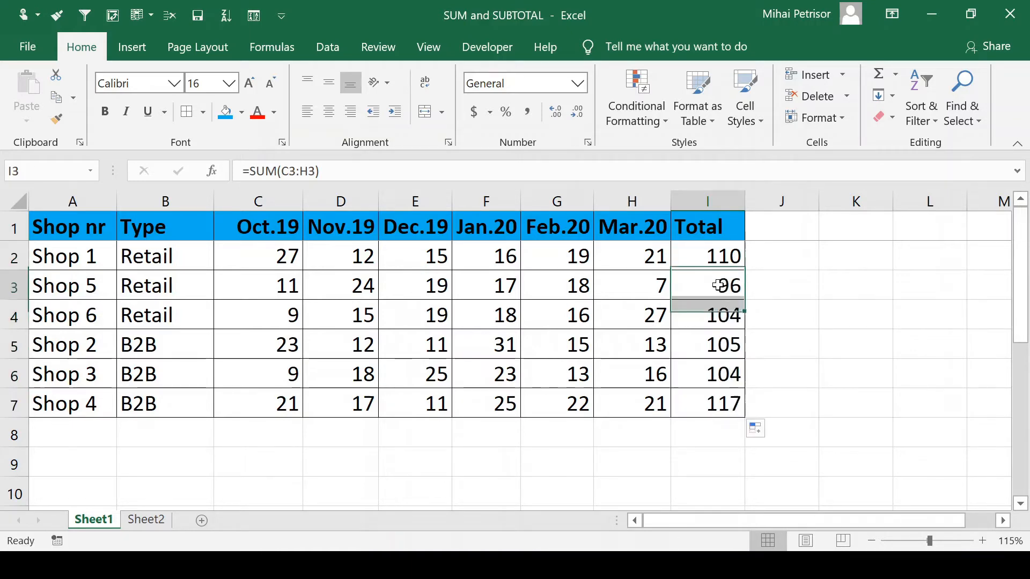
key("Escape")
double_click(713, 344)
key("Escape")
left_click(716, 375)
double_click(713, 374)
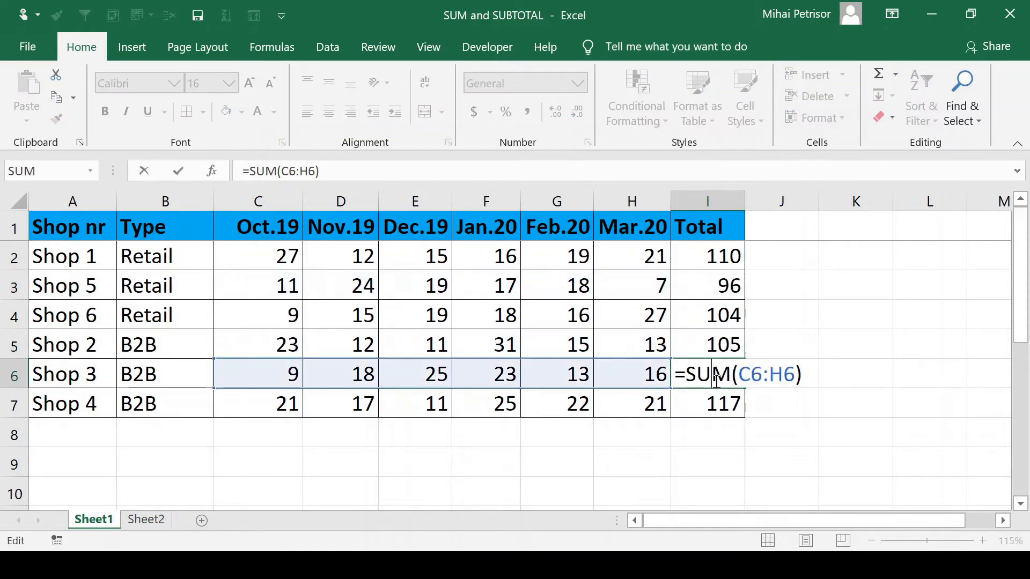
key("Escape")
left_click(367, 257)
left_click(779, 264)
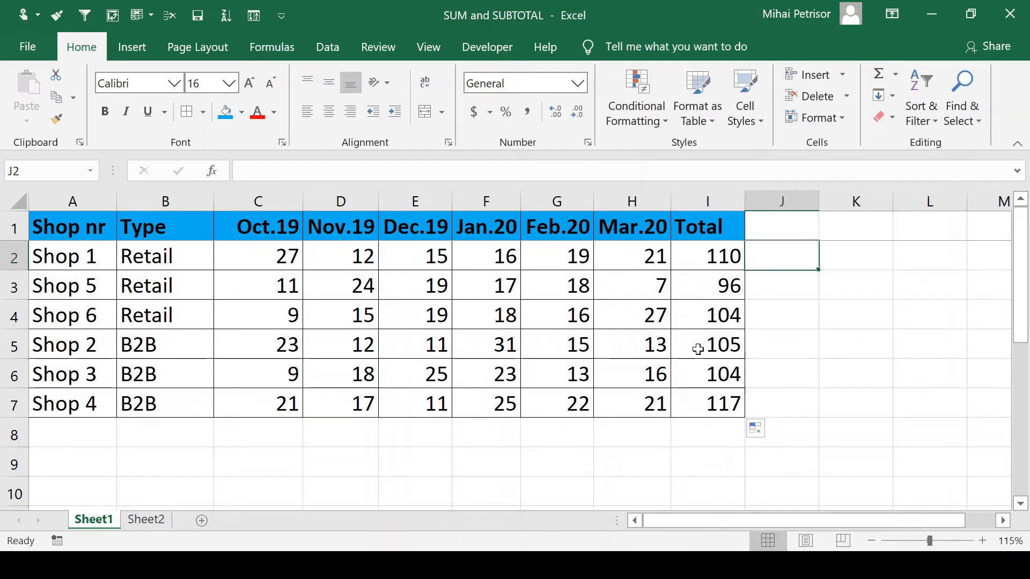
left_click(719, 259)
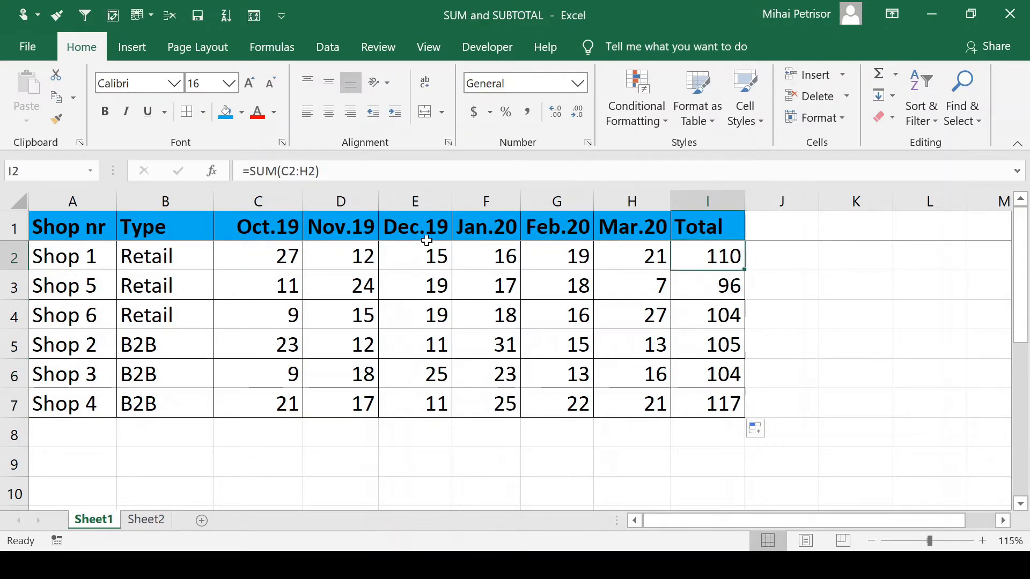
left_click(271, 257)
left_click(341, 257)
left_click(421, 259)
left_click(496, 259)
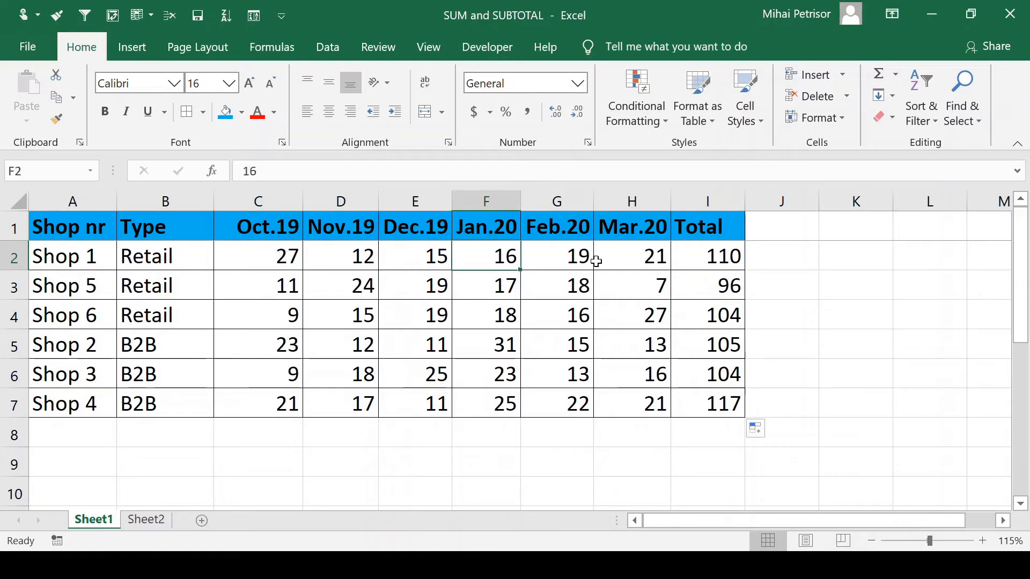
- Replace the formula in I2 with =SUM(C2;E2;G2) to add only Shop 1's Oct.19, Dec.19 and Feb.20 values
left_click(721, 256)
type("=")
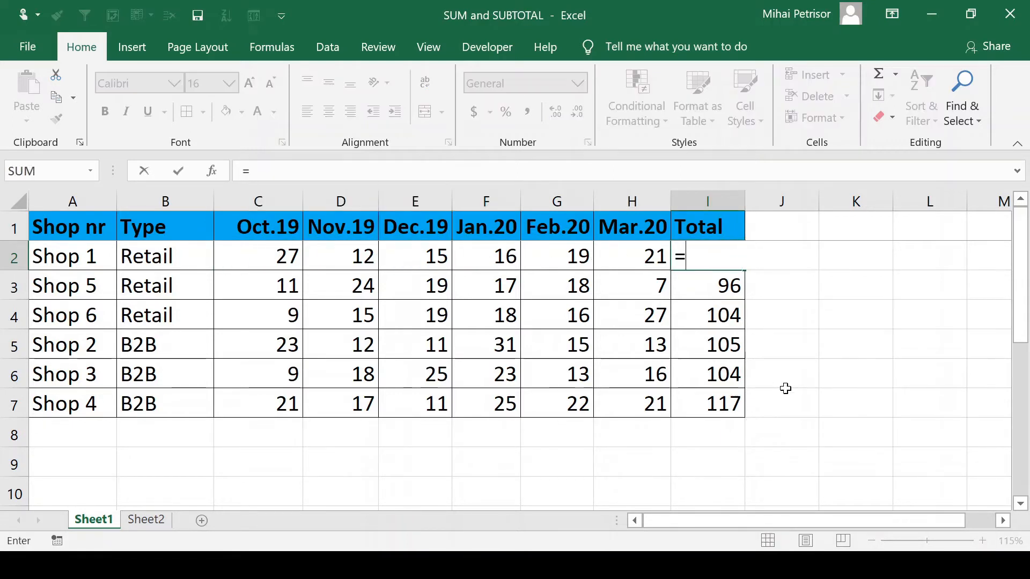
type("sum")
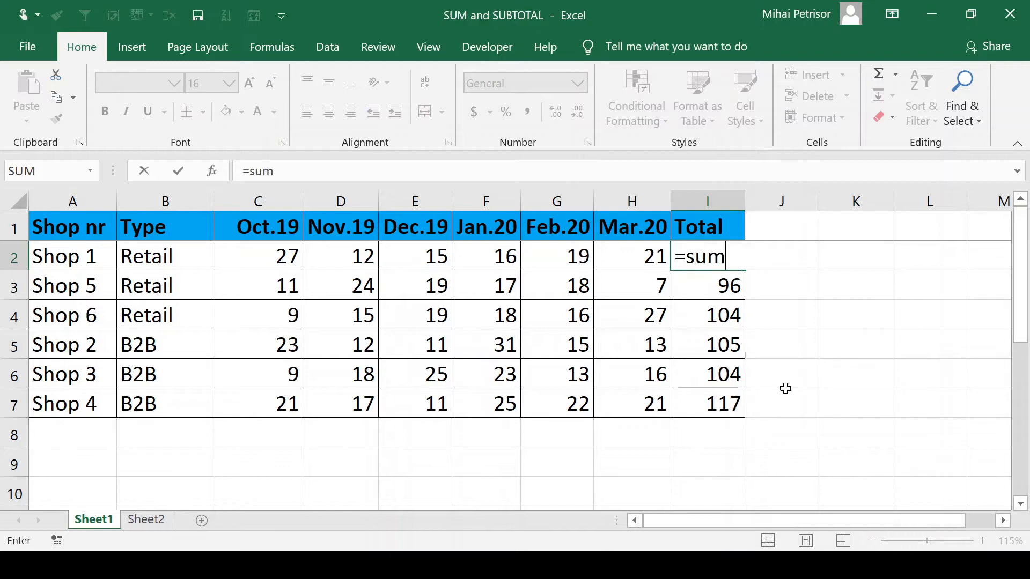
key("Tab")
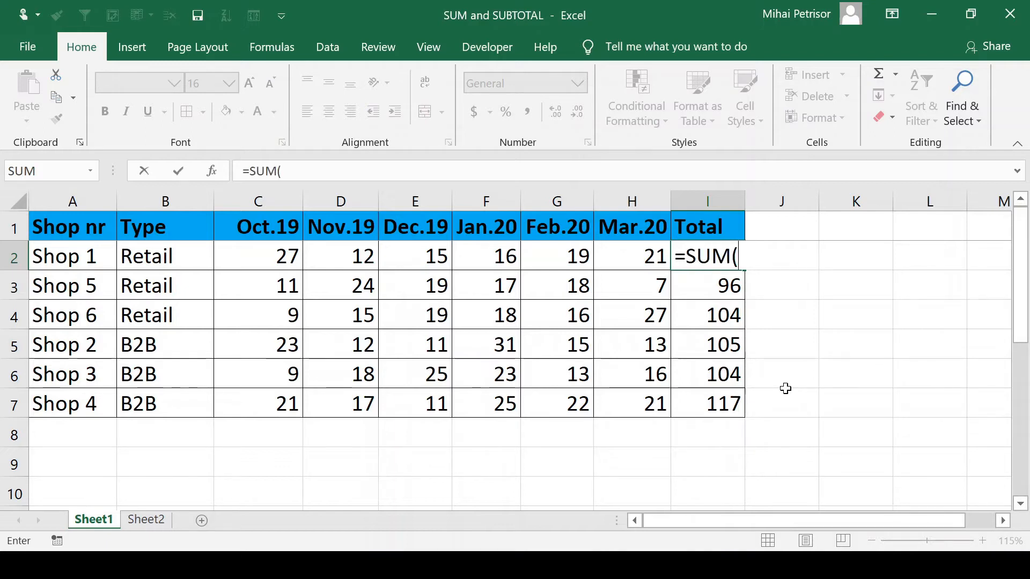
left_click(276, 256)
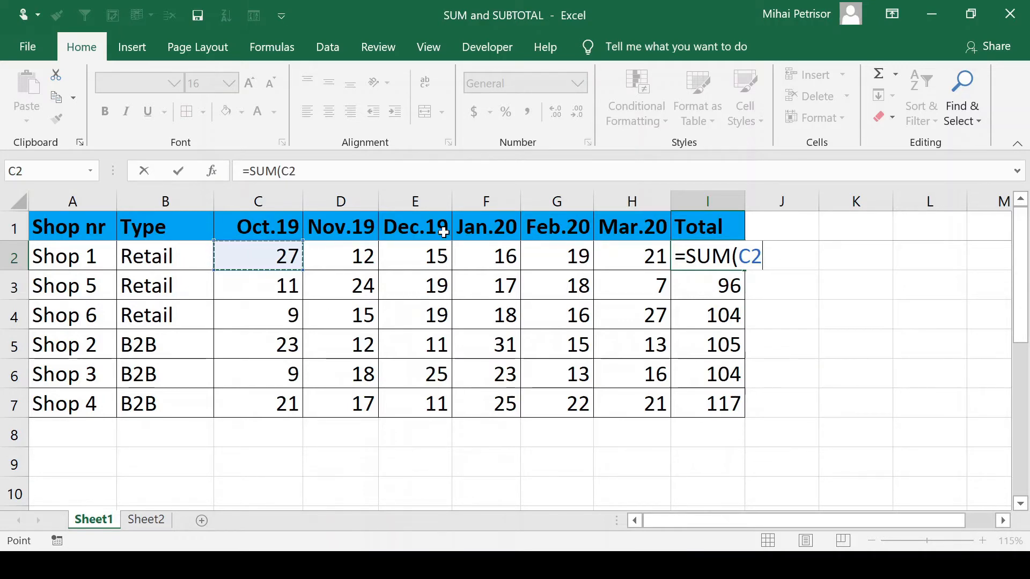
type(";")
left_click(437, 258)
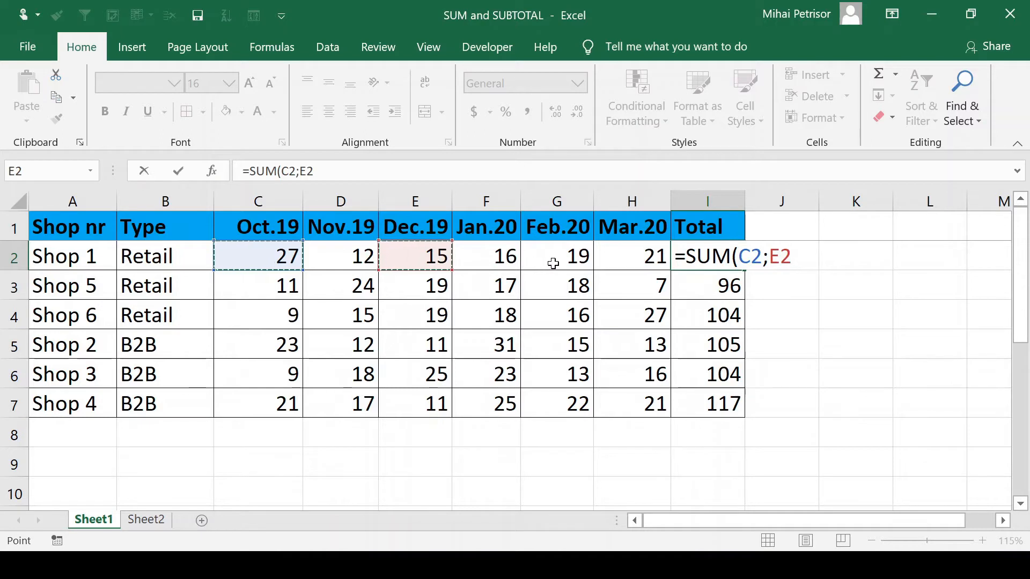
type(";")
left_click(554, 260)
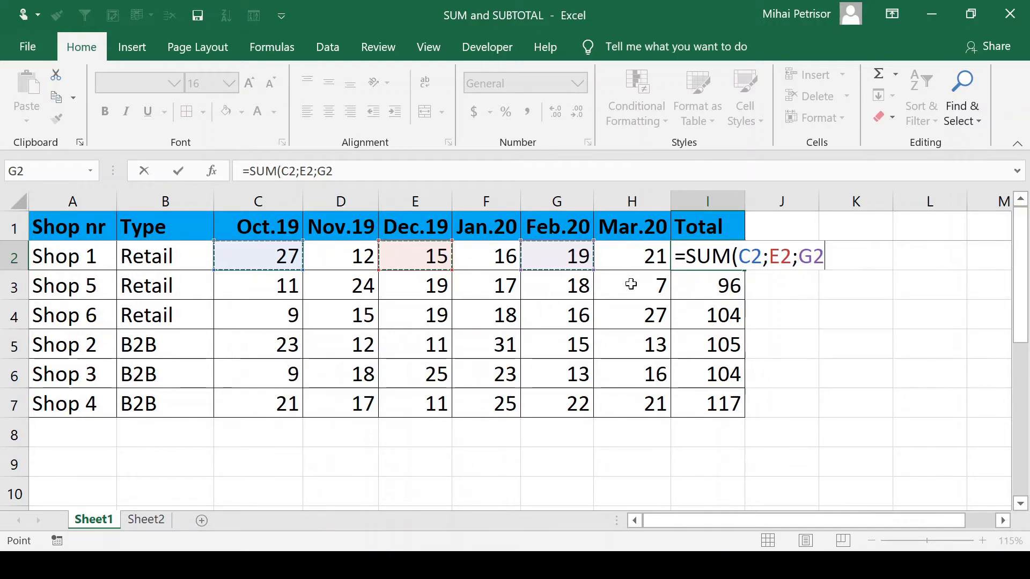
type(")")
key("Return")
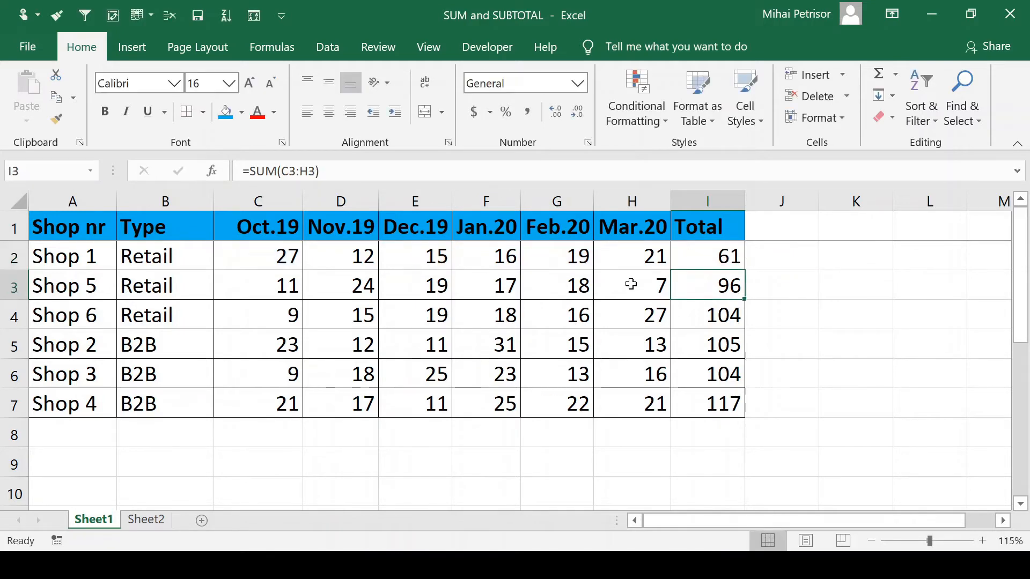
- Rewrite the Shop 1 total in I2 as =SUM(C2:H2) to cover all six months
left_click(708, 256)
type("=sum")
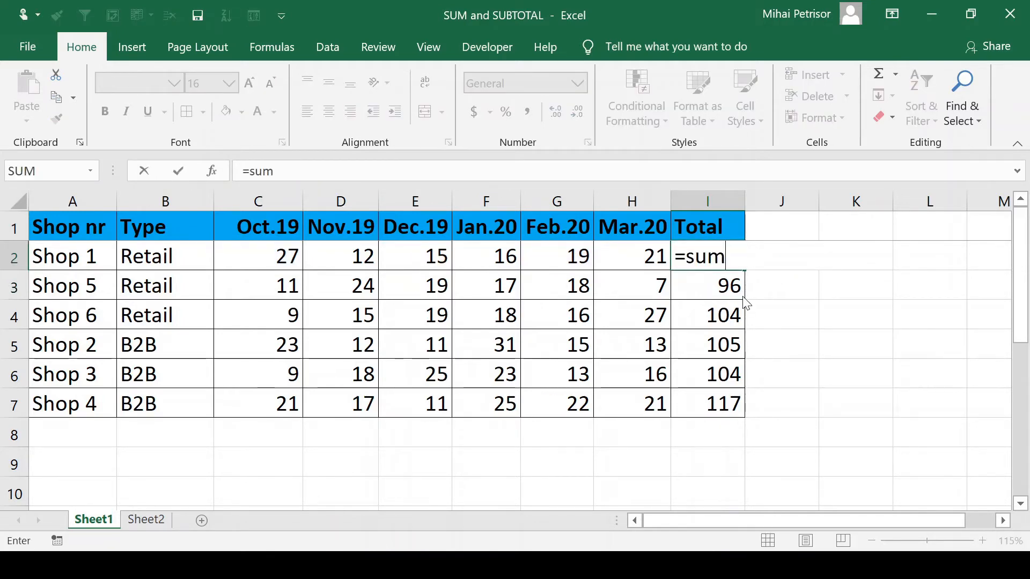
key("Tab")
left_click_drag(296, 240, 617, 262)
type(")")
key("Return")
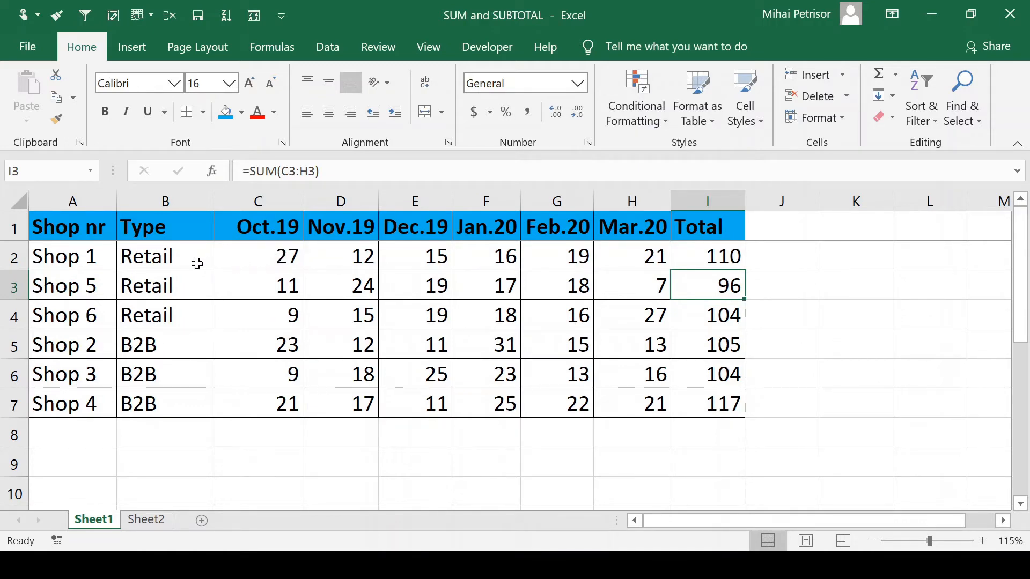
- Insert an empty row above Shop 2, separating the Retail shops from the B2B shops
left_click_drag(197, 264, 184, 391)
left_click(252, 315)
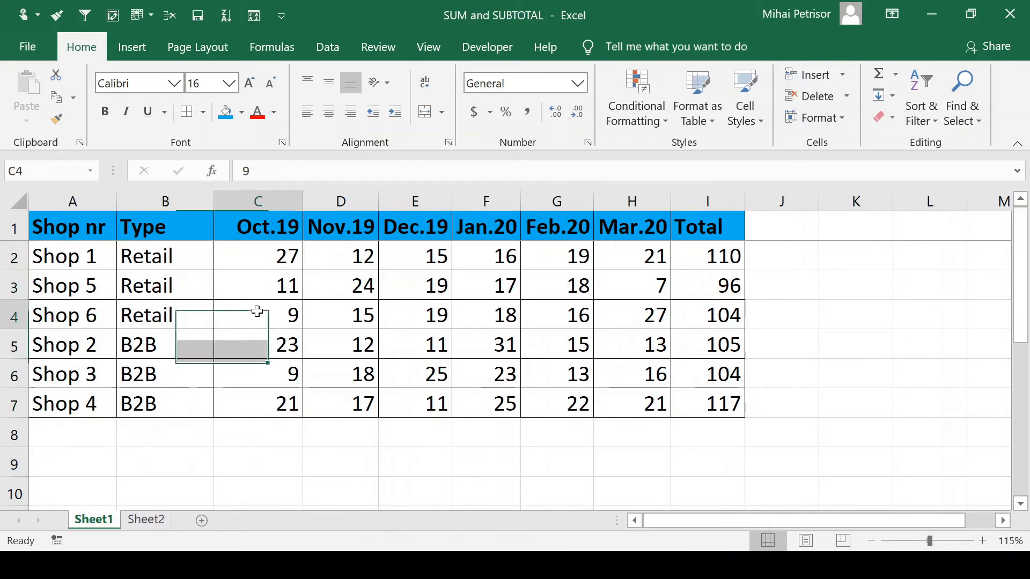
left_click(14, 343)
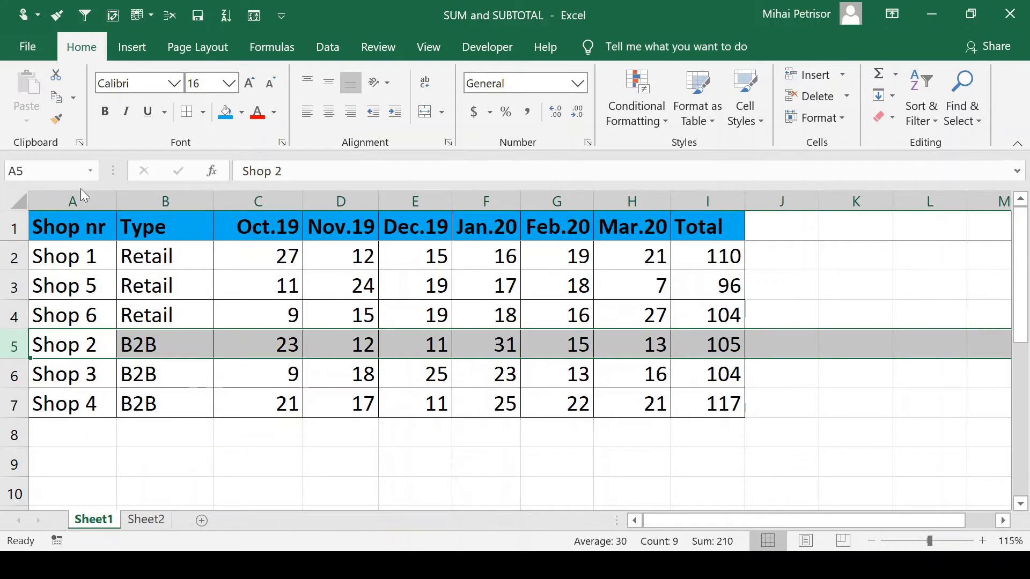
key("ctrl+shift+plus")
- Label cell B5 in the empty row Total Retail and autofit column B's width to the text
left_click(199, 341)
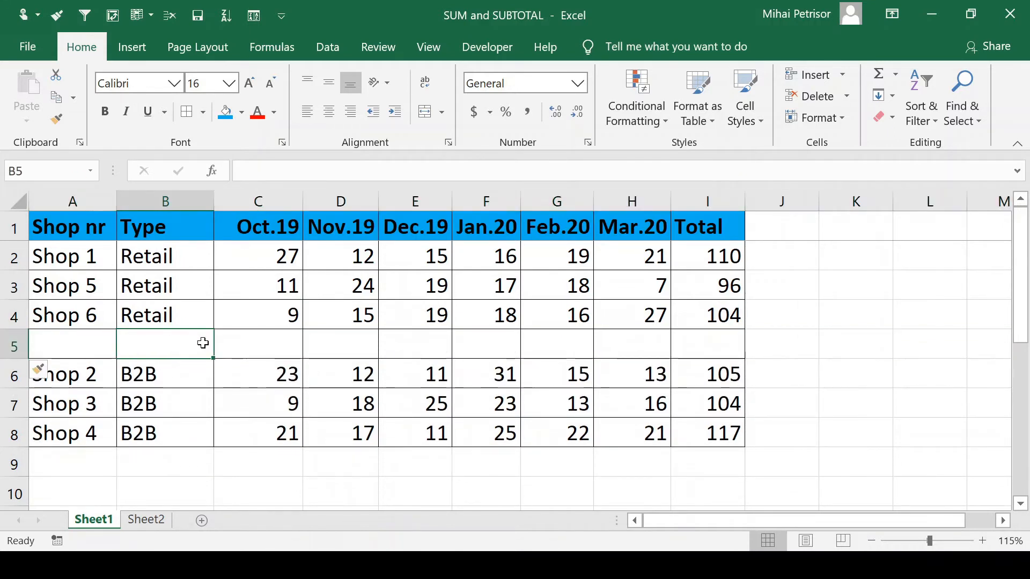
type("Retail")
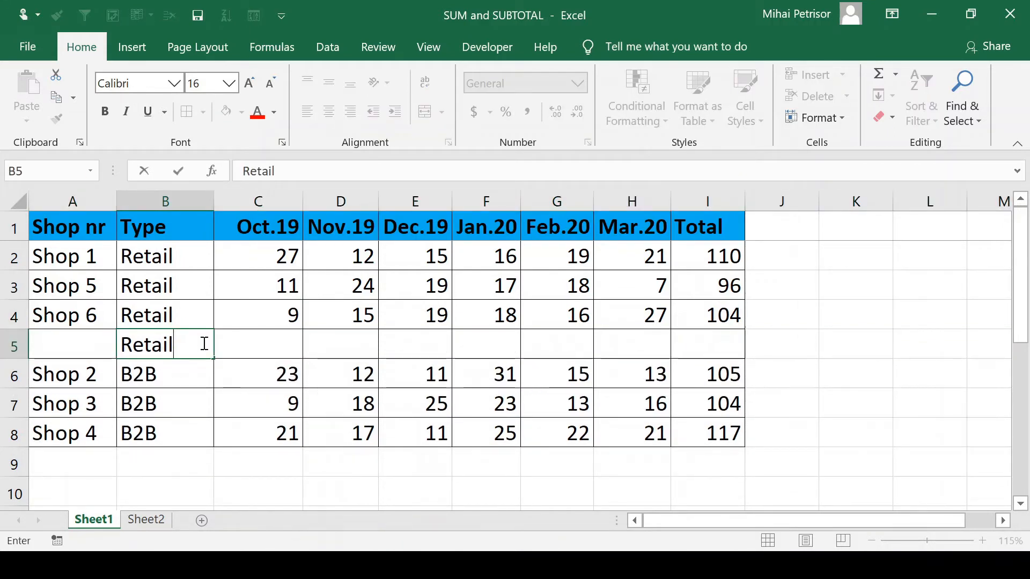
key("Tab")
double_click(204, 344)
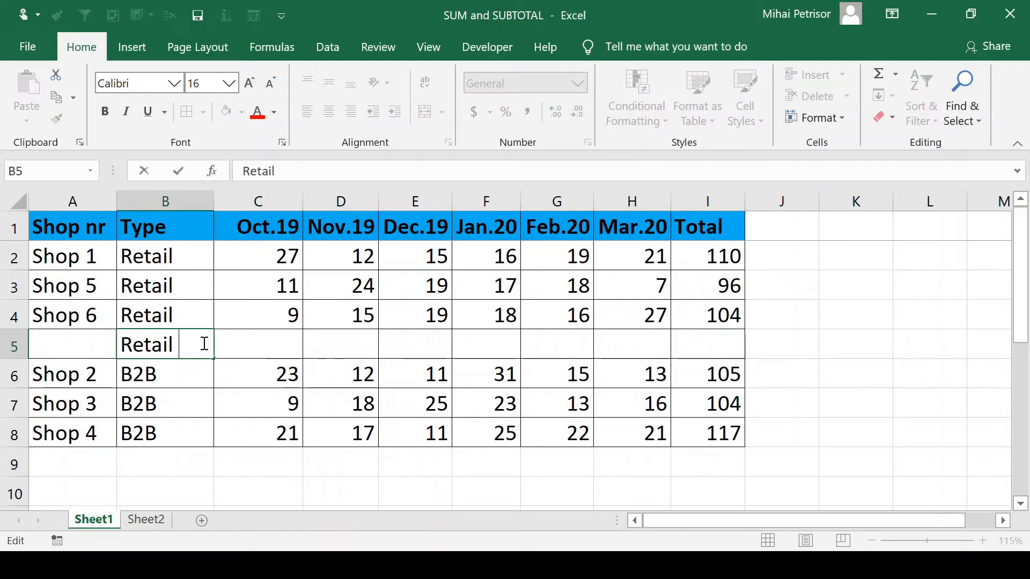
type("Total")
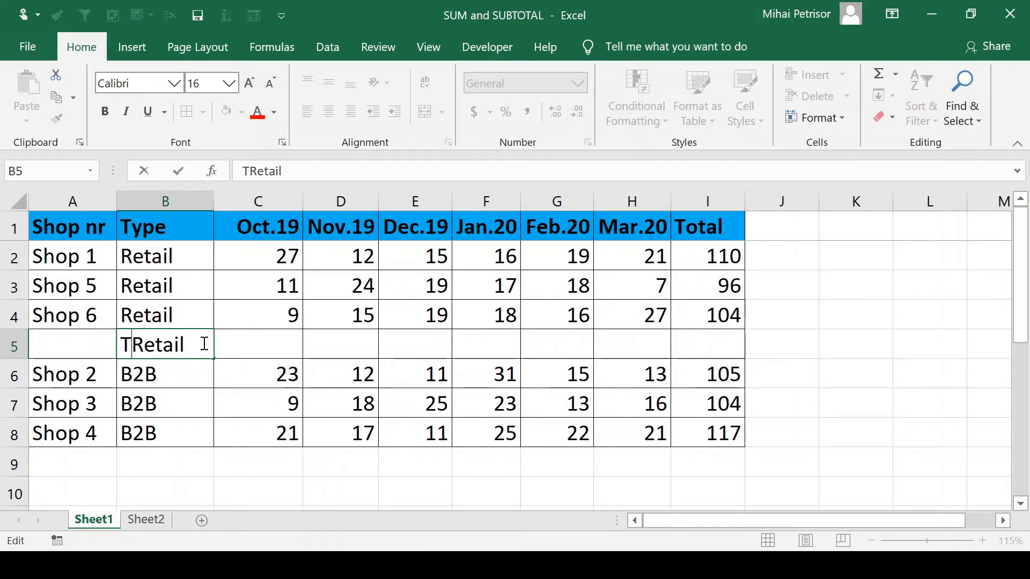
double_click(217, 199)
left_click(298, 351)
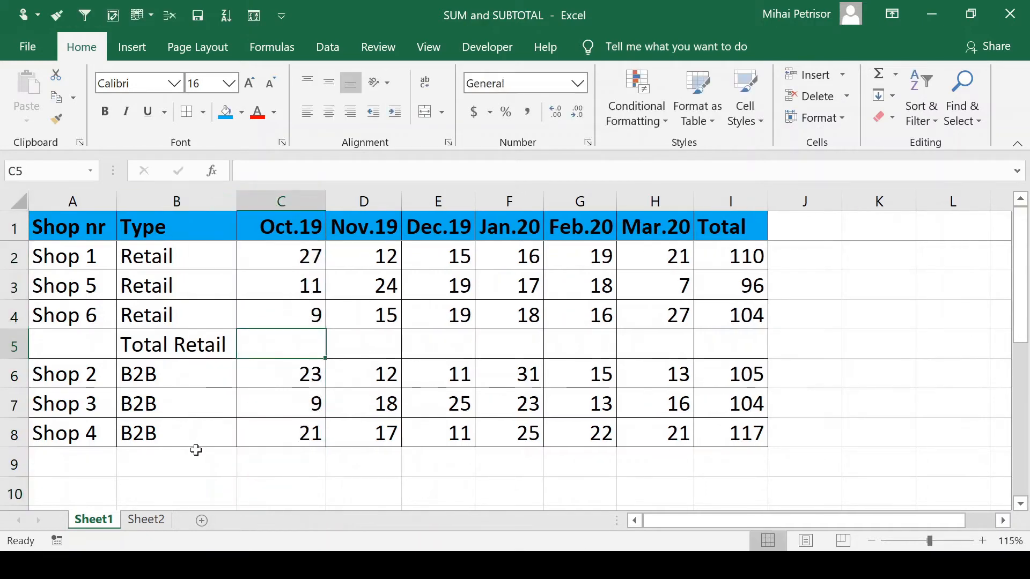
- Label cell B9, below the last B2B shop, Total B2B
left_click(193, 460)
type("Total B2B")
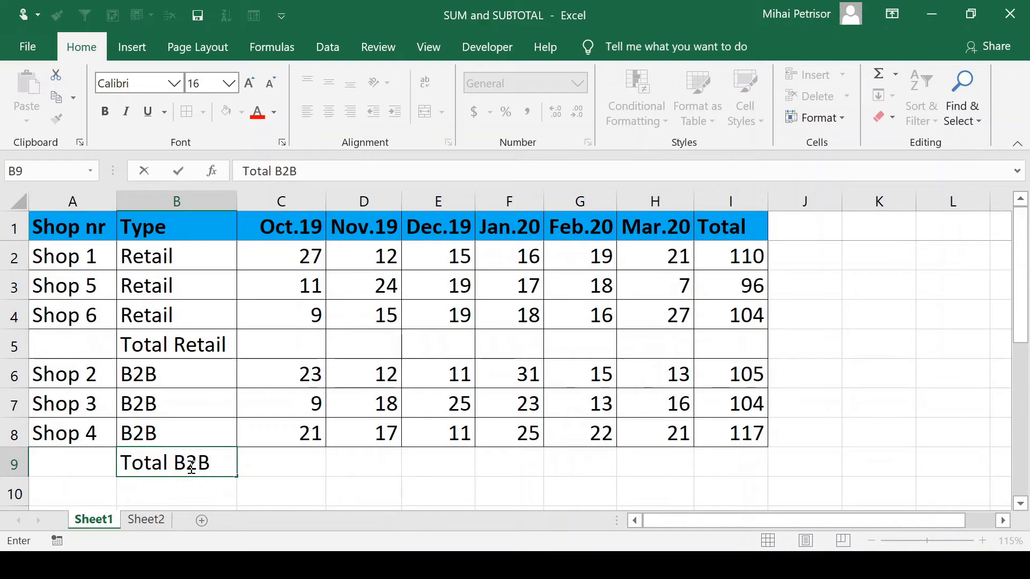
key("Return")
- Select C5 in the Total Retail row, and examine the function numbers on Sheet2 for the one that stands for SUM
left_click(301, 346)
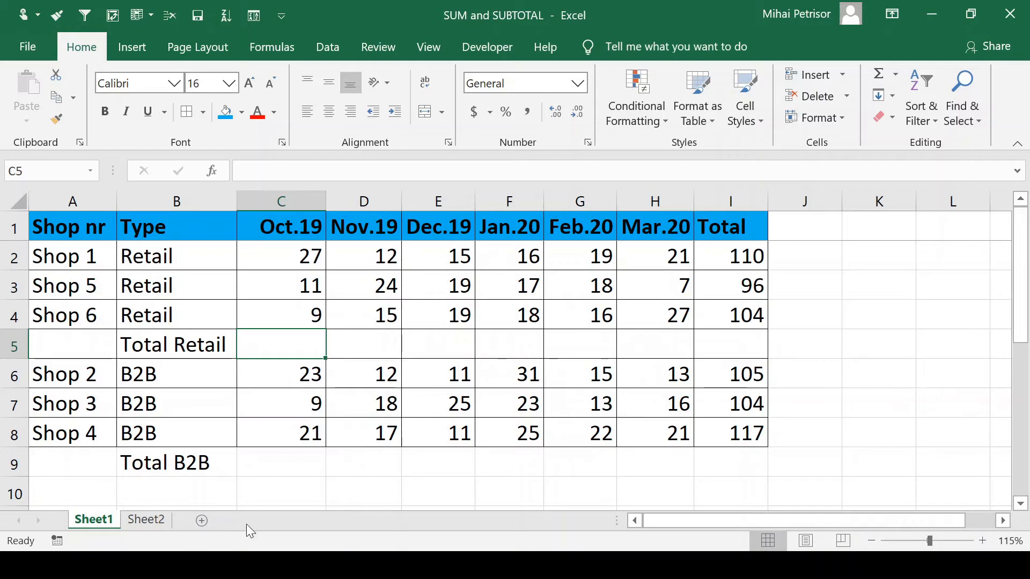
left_click(146, 525)
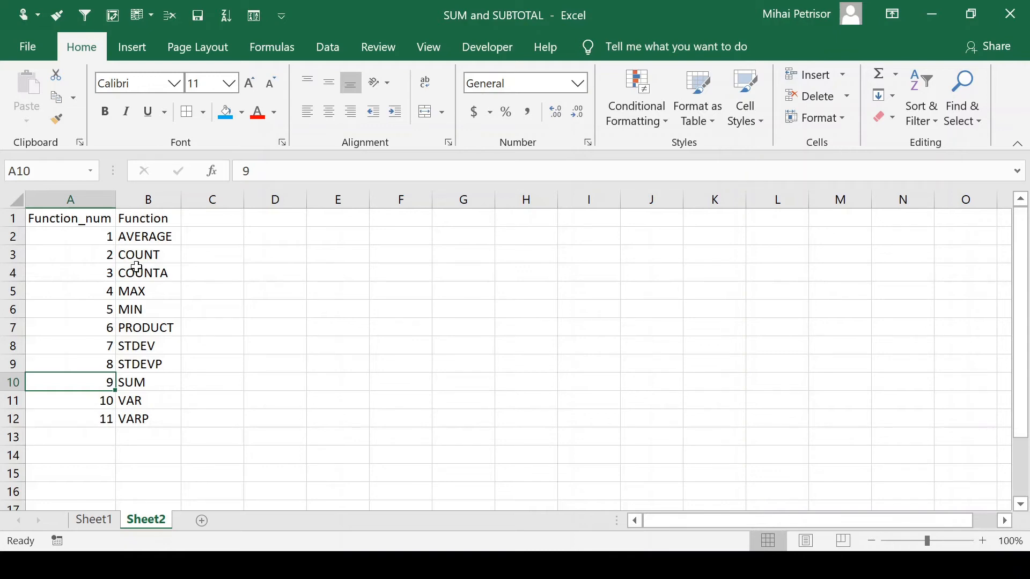
left_click_drag(93, 235, 79, 412)
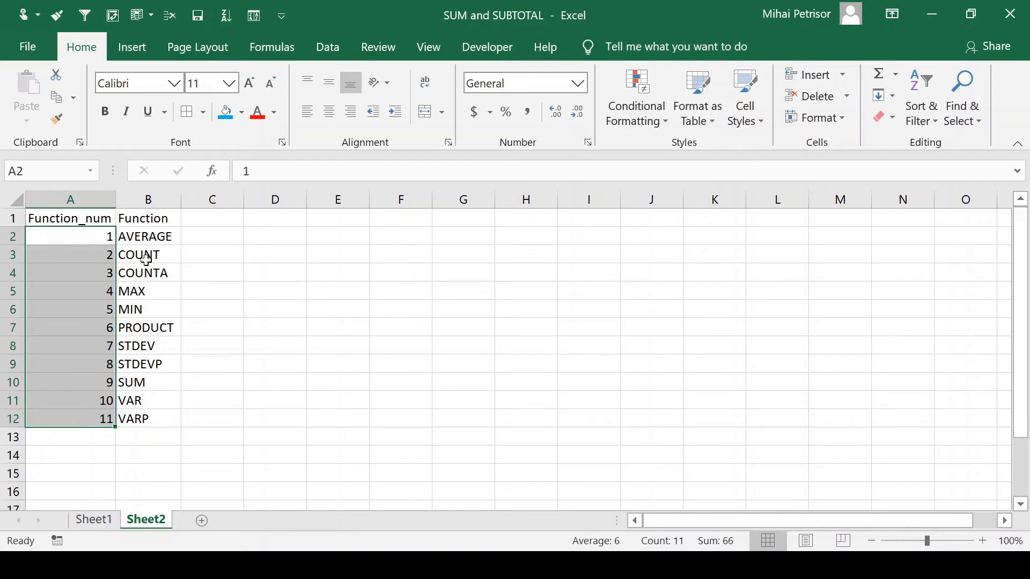
left_click(146, 236)
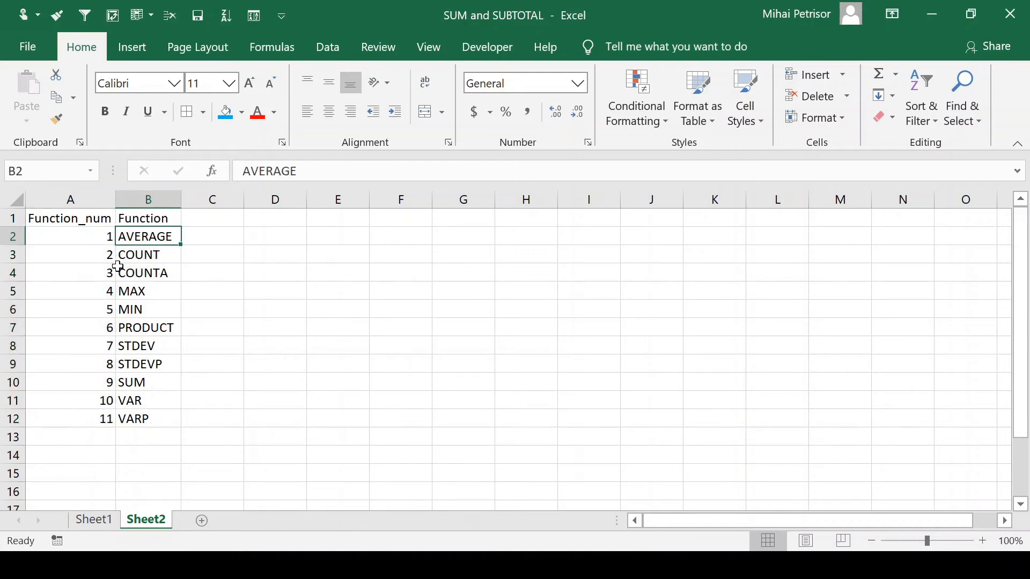
left_click_drag(152, 246, 158, 418)
left_click(140, 289)
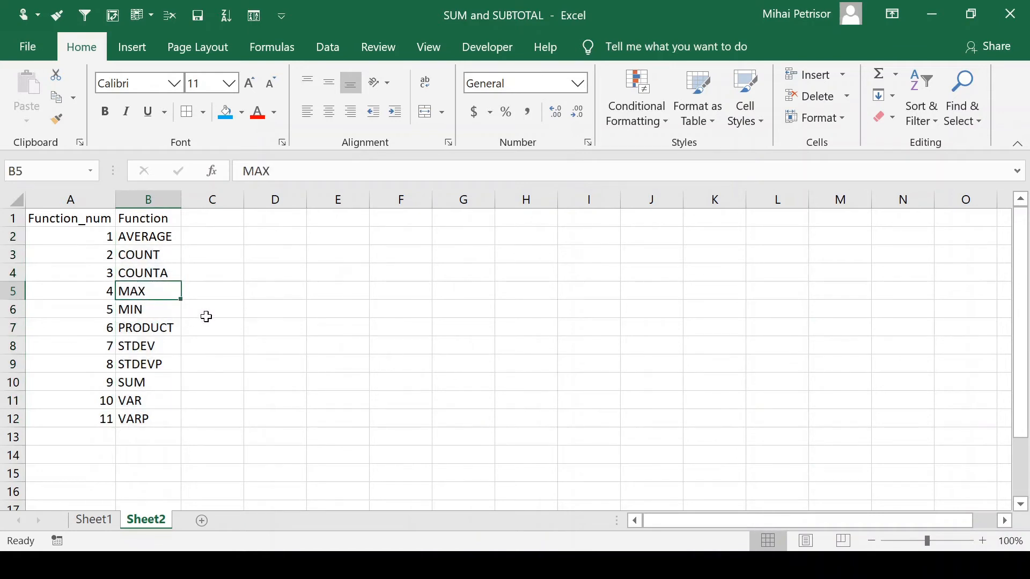
left_click(101, 384)
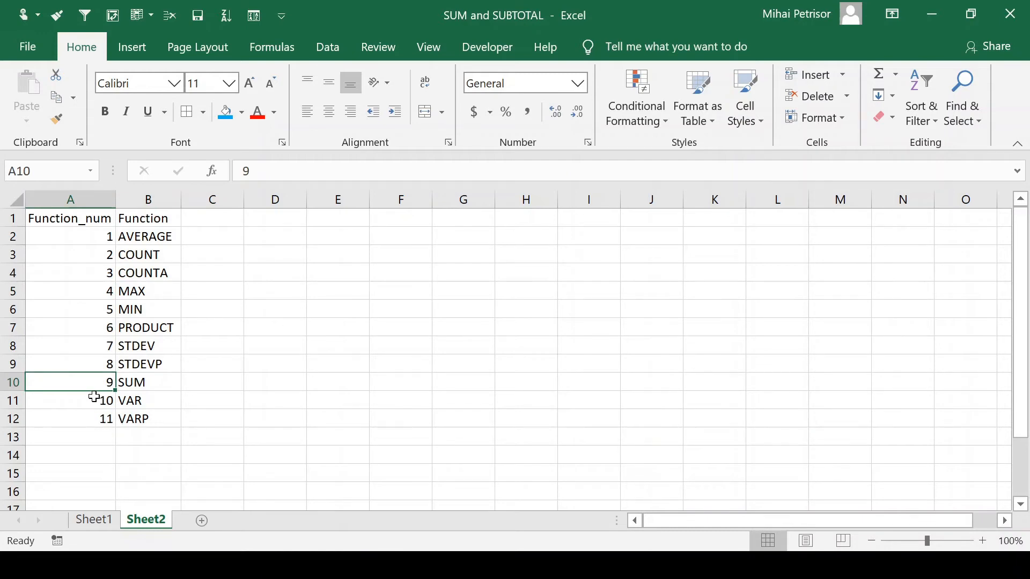
left_click(167, 387)
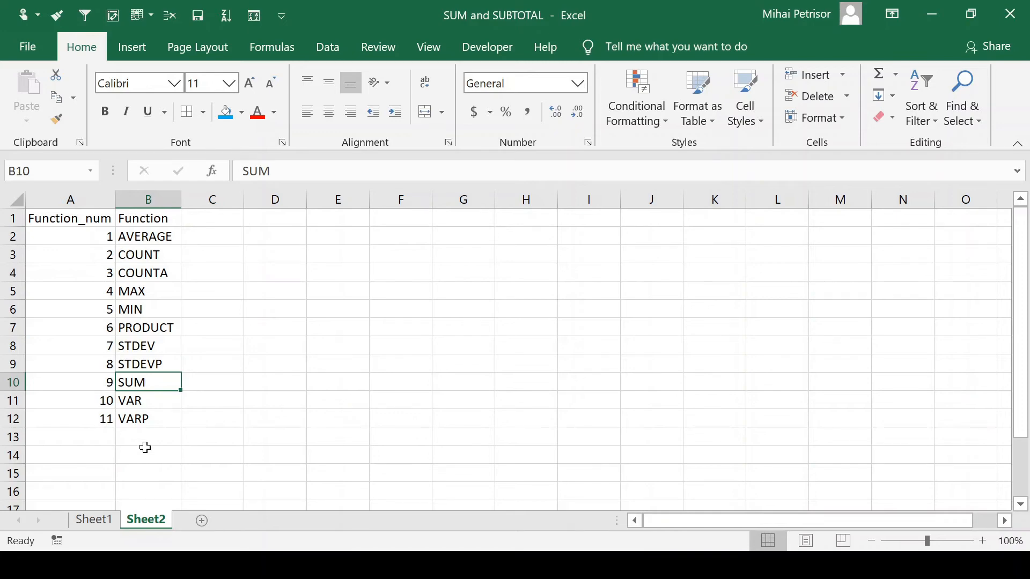
- Enter =SUBTOTAL(9;C2:C4) in C5 on Sheet1 and fill the formula across the Total Retail row to I5
left_click(78, 524)
type("=subt")
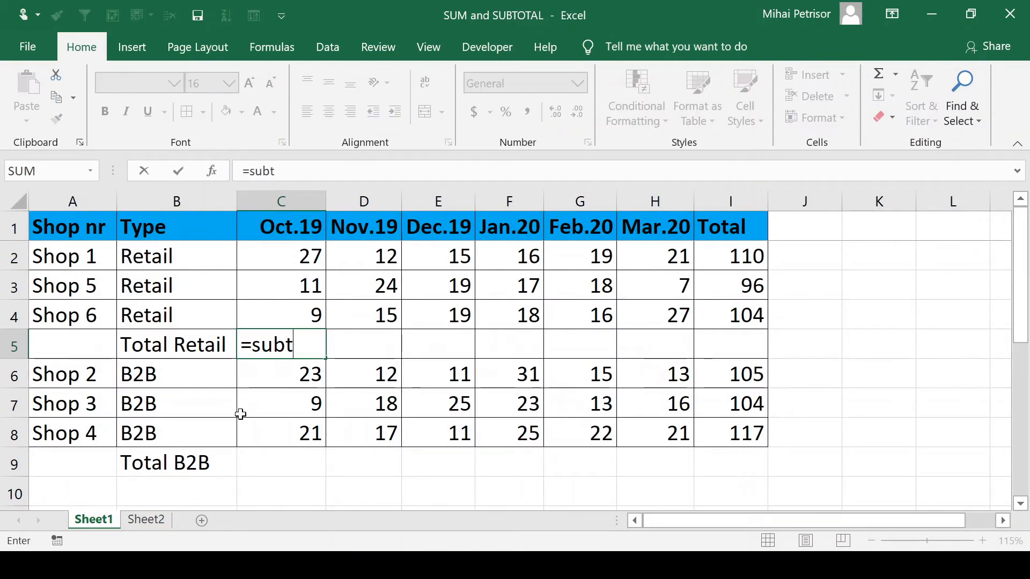
key("Tab")
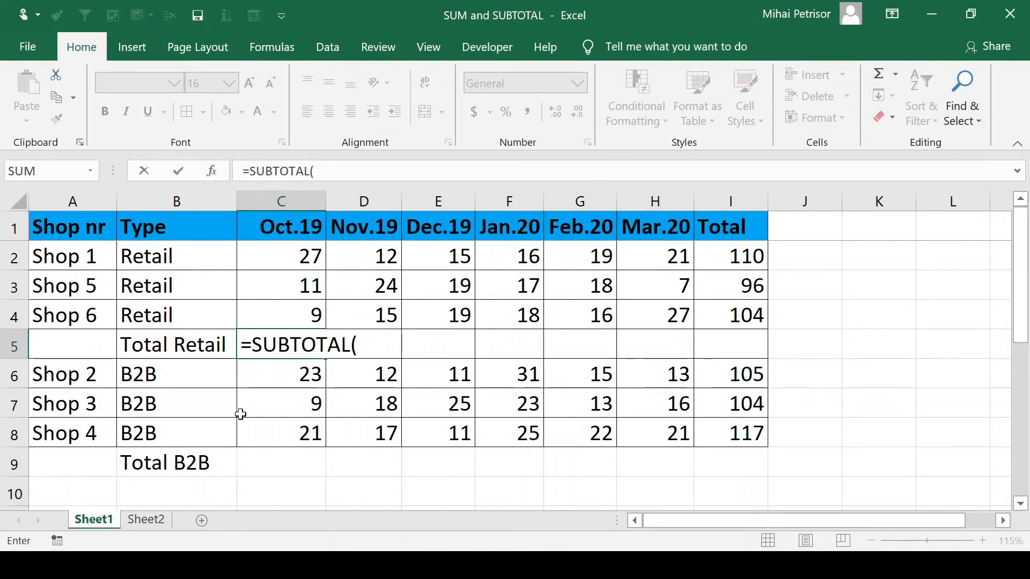
type("9;")
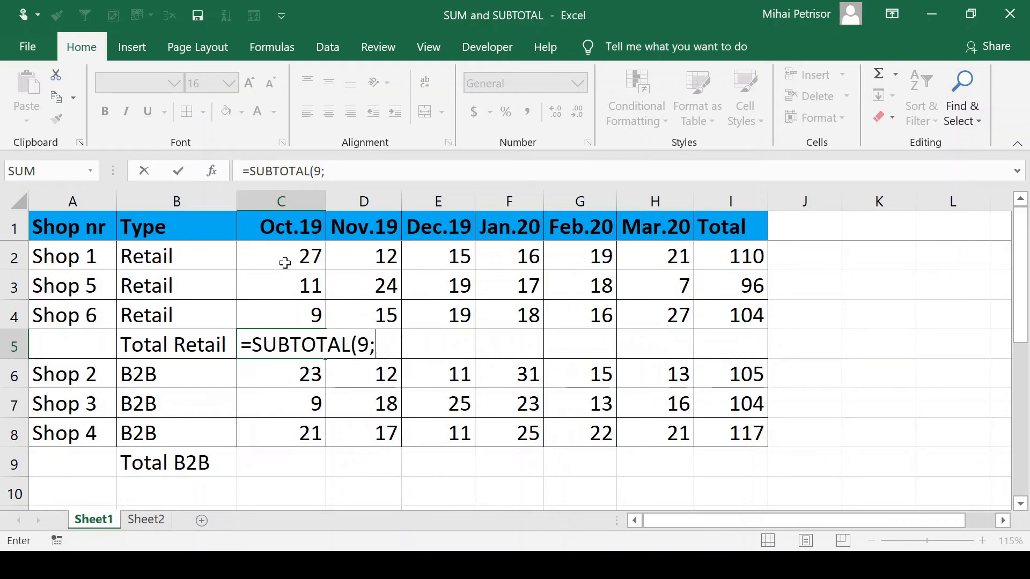
left_click_drag(285, 263, 284, 302)
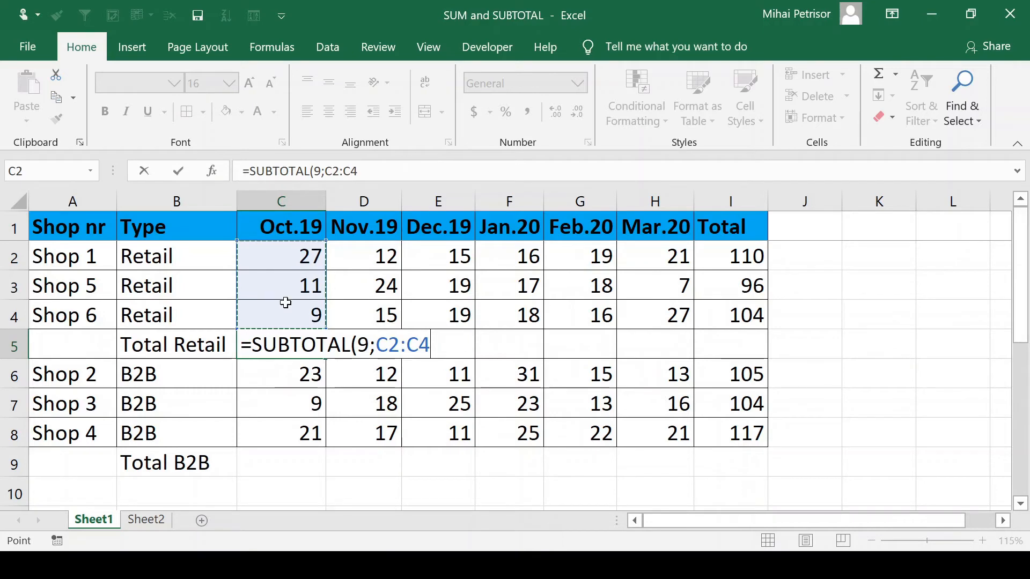
type(")")
key("Return")
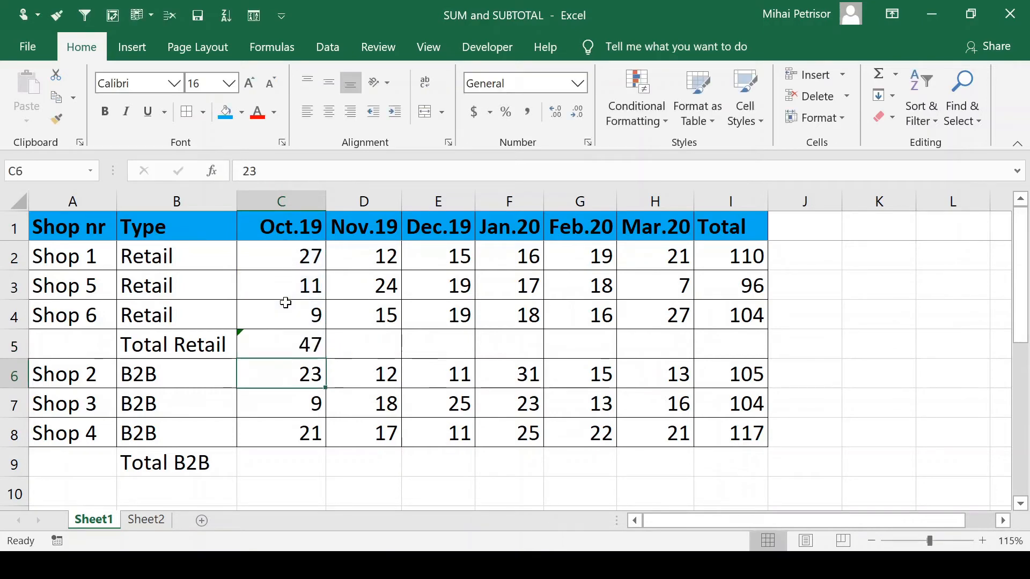
left_click(303, 343)
left_click_drag(326, 358, 747, 343)
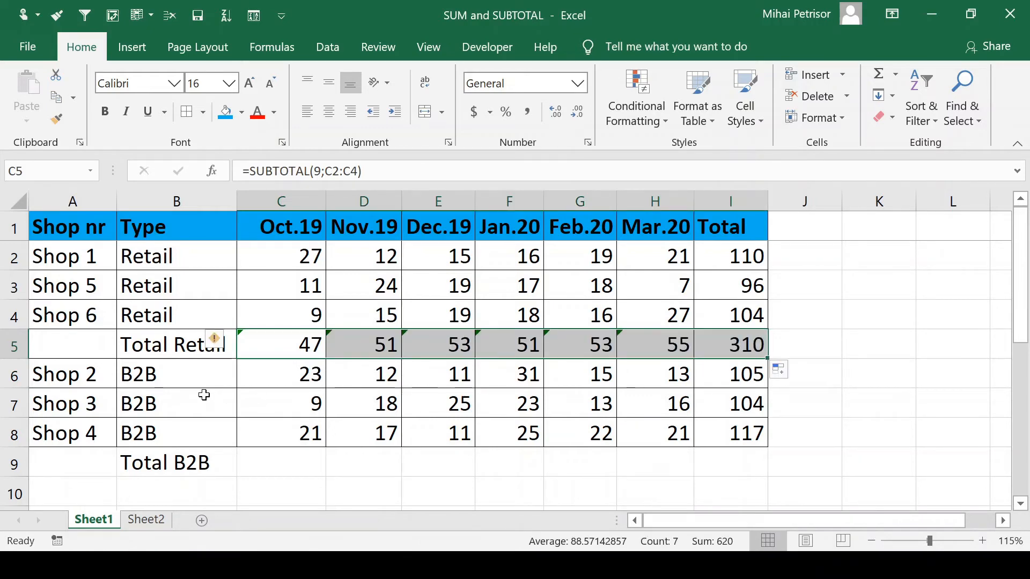
- Enter =SUBTOTAL(9;C6:C8) in C9 and fill the formula across the Total B2B row to I9
left_click(306, 469)
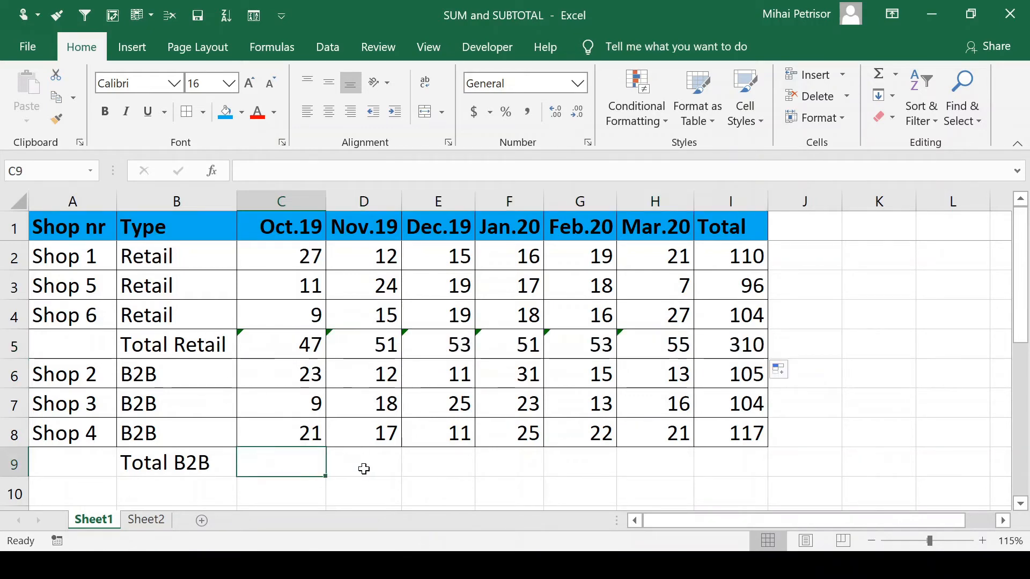
type("=")
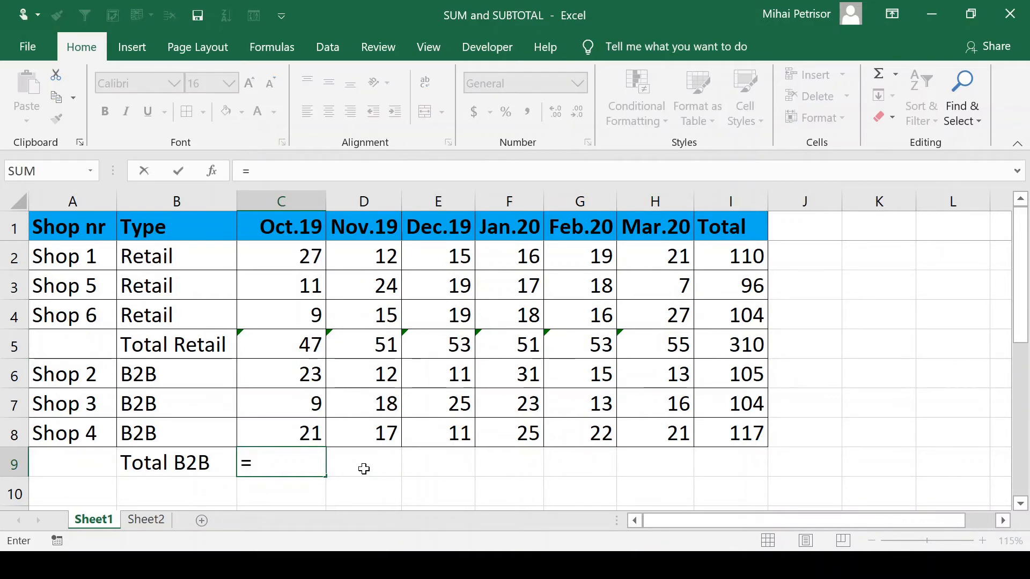
type("sub")
key("Tab")
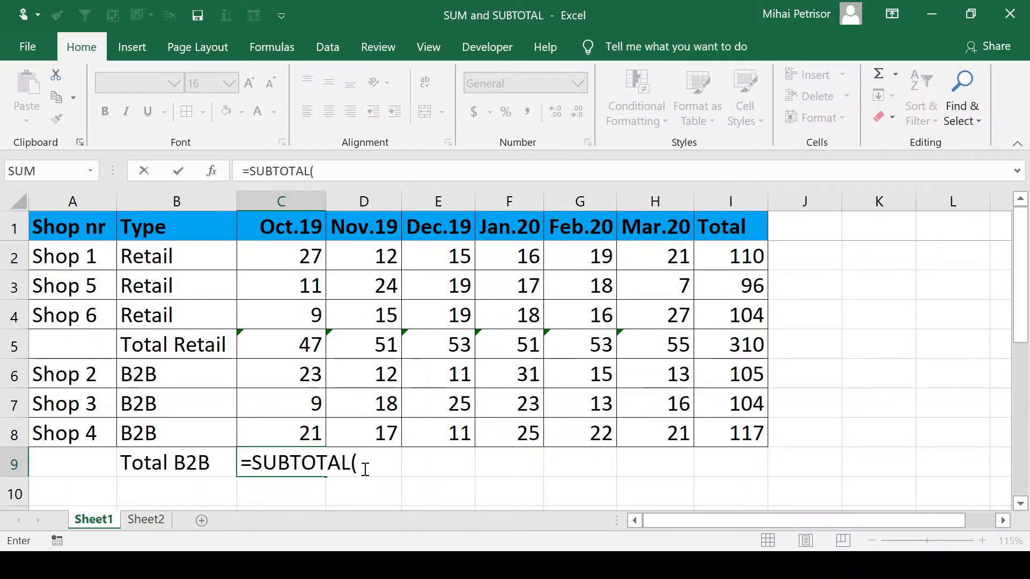
type("9;")
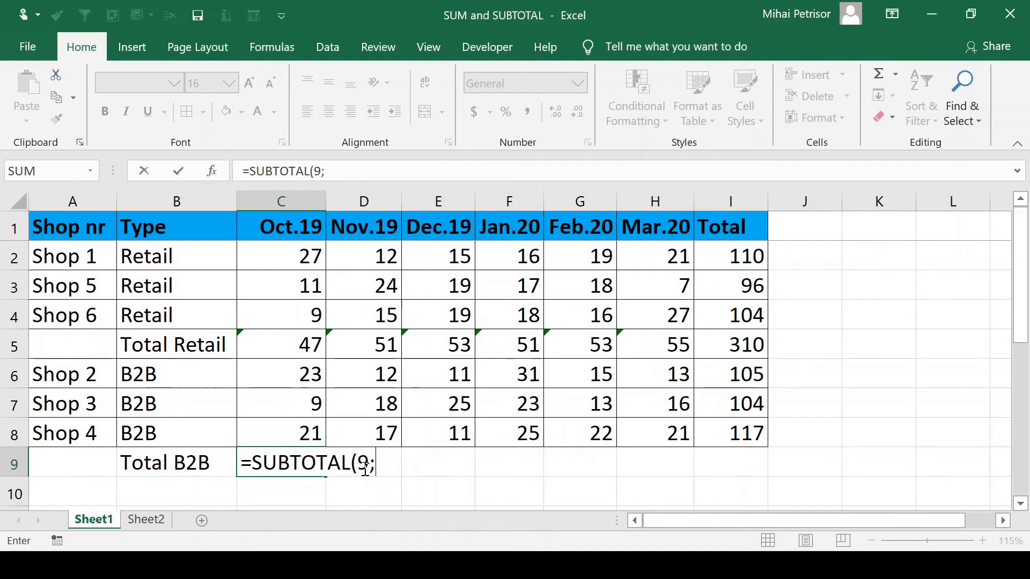
left_click_drag(312, 387, 311, 431)
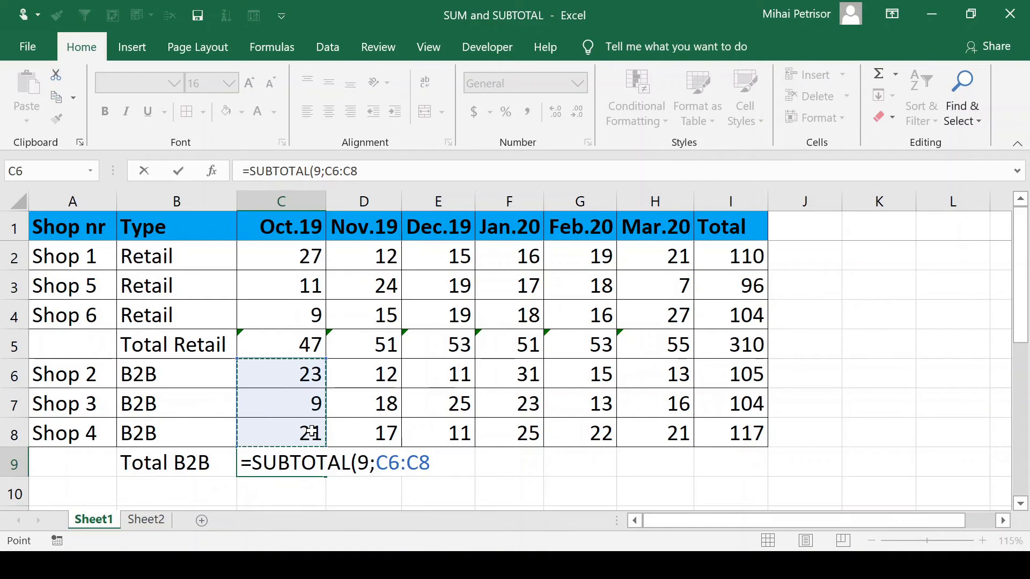
type(")")
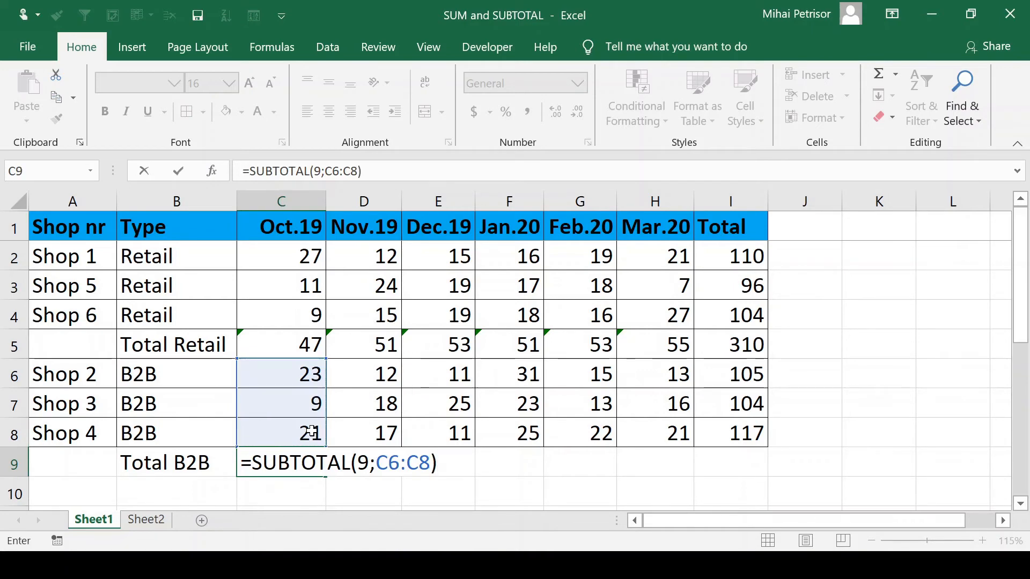
key("Return")
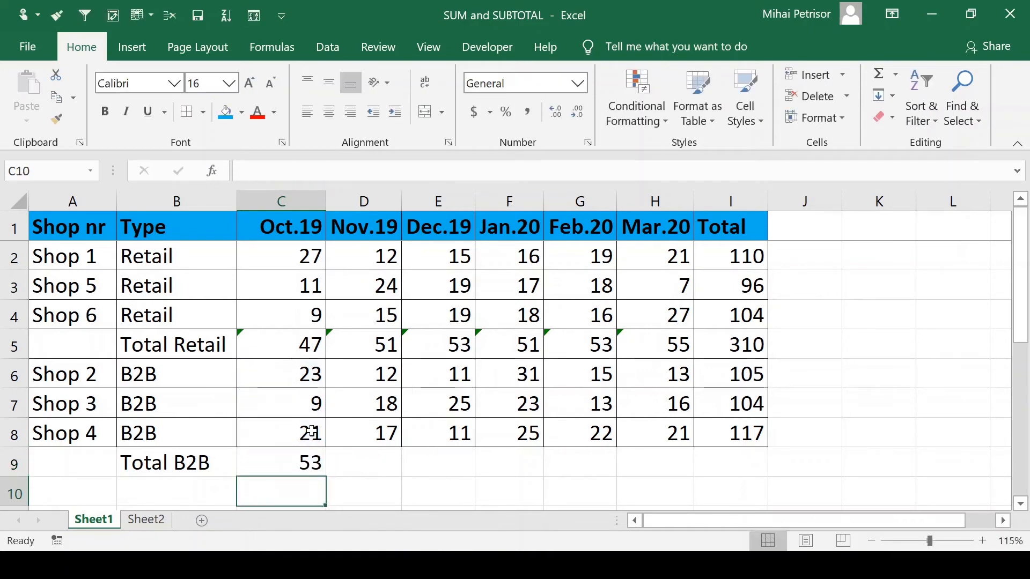
left_click(316, 461)
left_click_drag(325, 476, 761, 467)
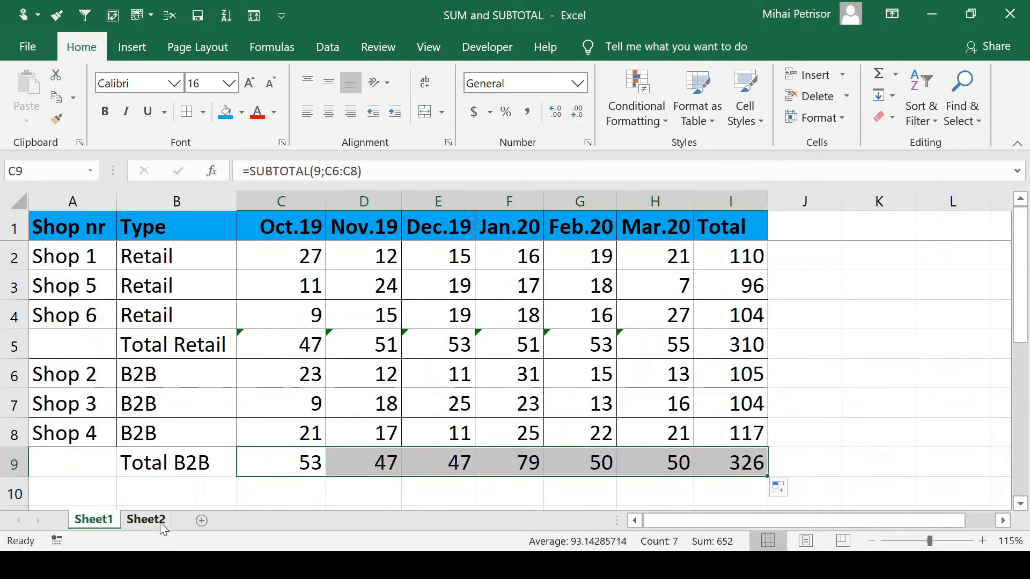
- Label cell B10 TOTAL SALES and autofit column B's width to the text
left_click(177, 489)
type("TO")
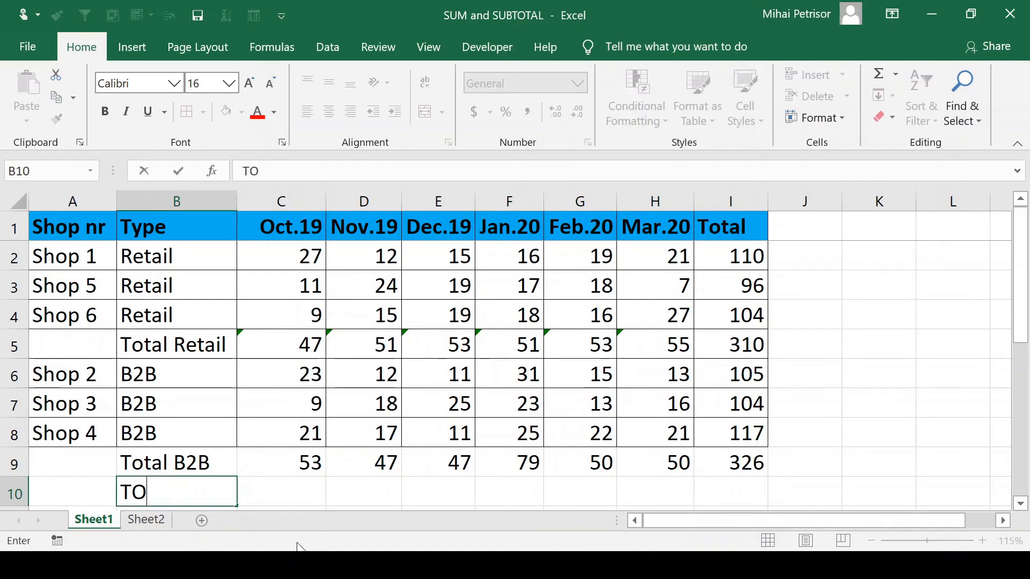
type("TAL SLAE")
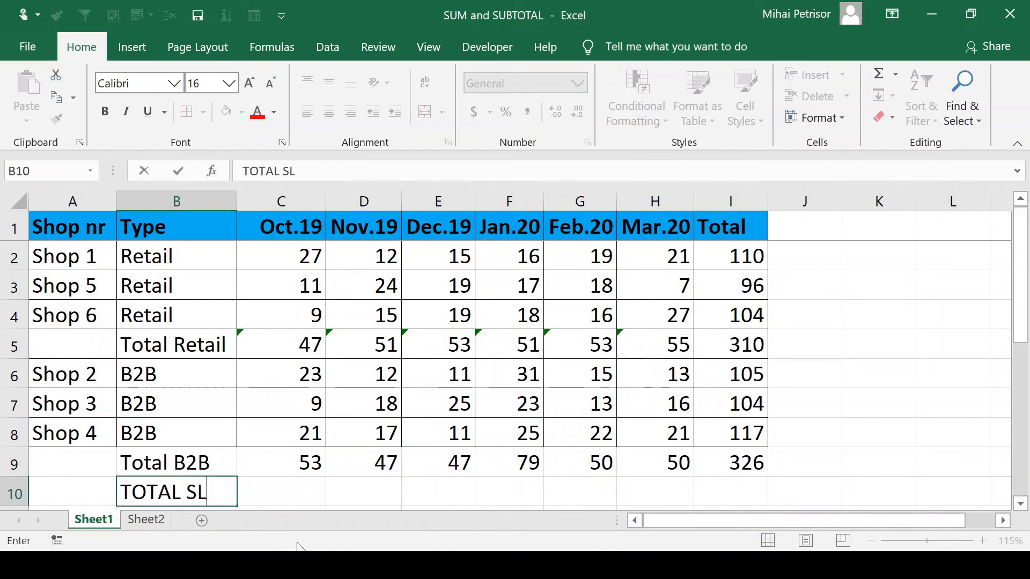
key("BackSpace")
key("BackSpace")
key("BackSpace")
type("S\\A")
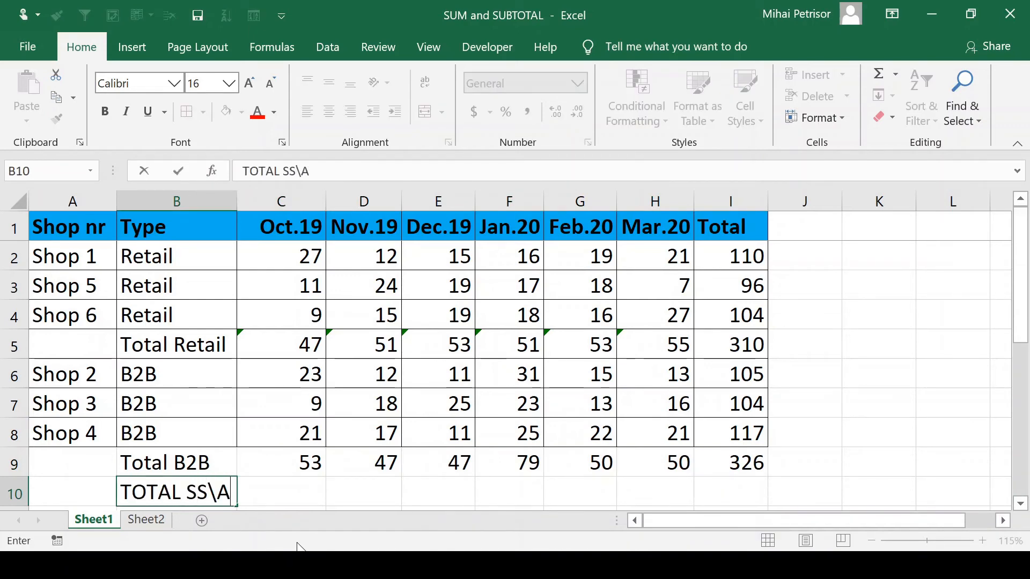
key("BackSpace")
key("BackSpace")
key("BackSpace")
type("ALES")
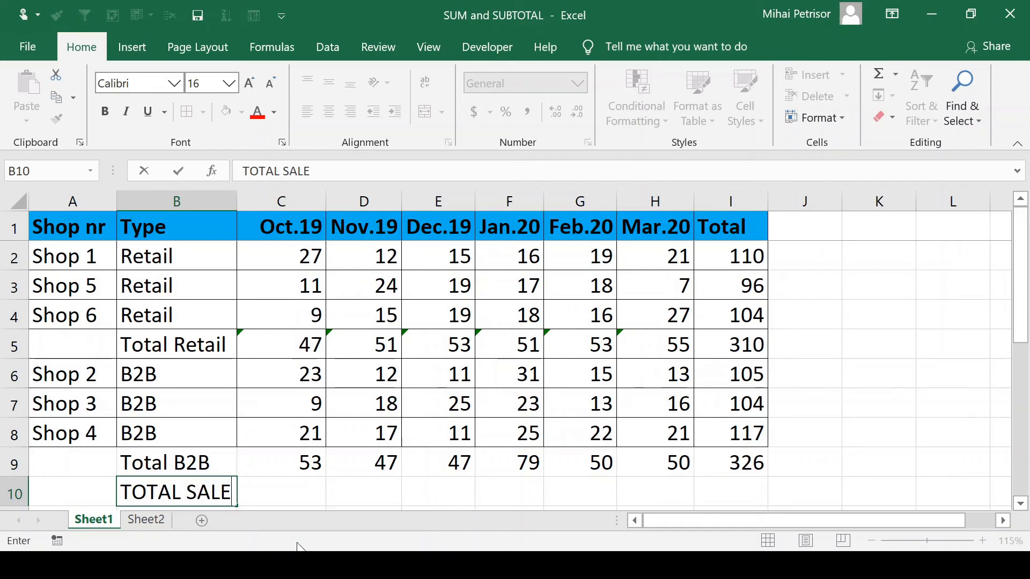
left_click(358, 478)
double_click(238, 196)
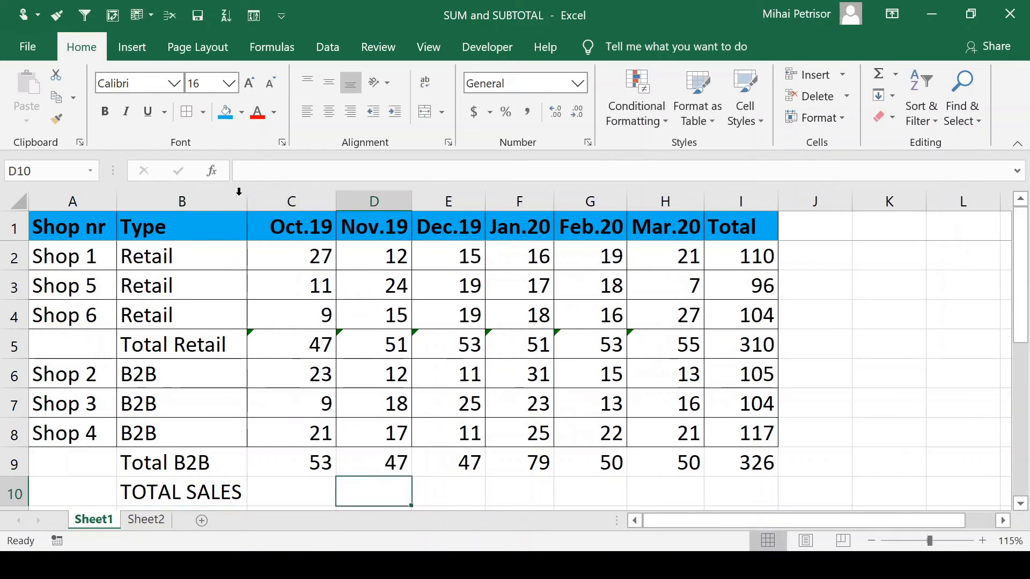
- Enter =SUBTOTAL(9;C2:C9) in C10 to total the Oct.19 sales of both shop types
left_click(167, 264)
left_click(207, 382)
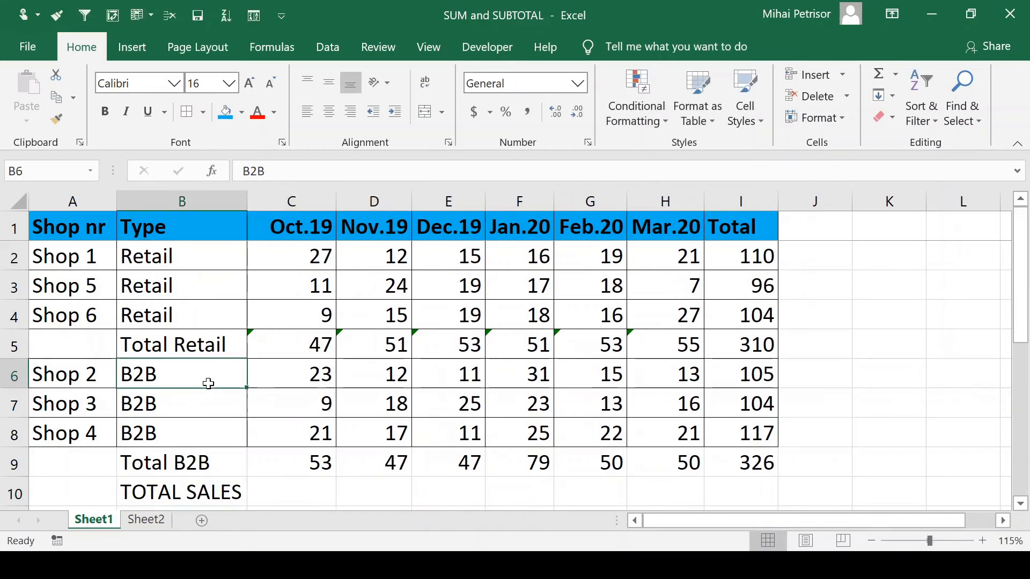
left_click(314, 495)
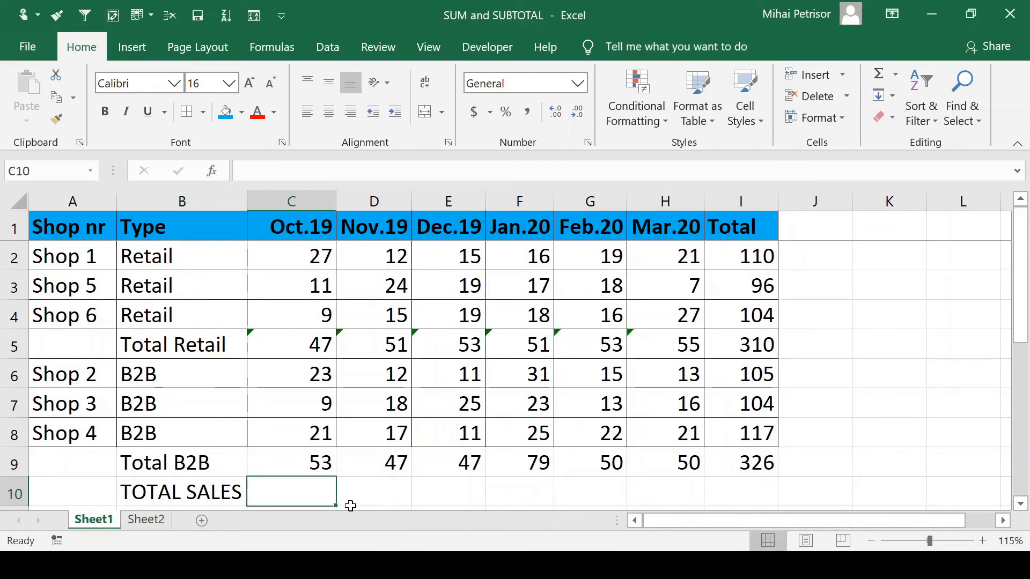
type("=subto")
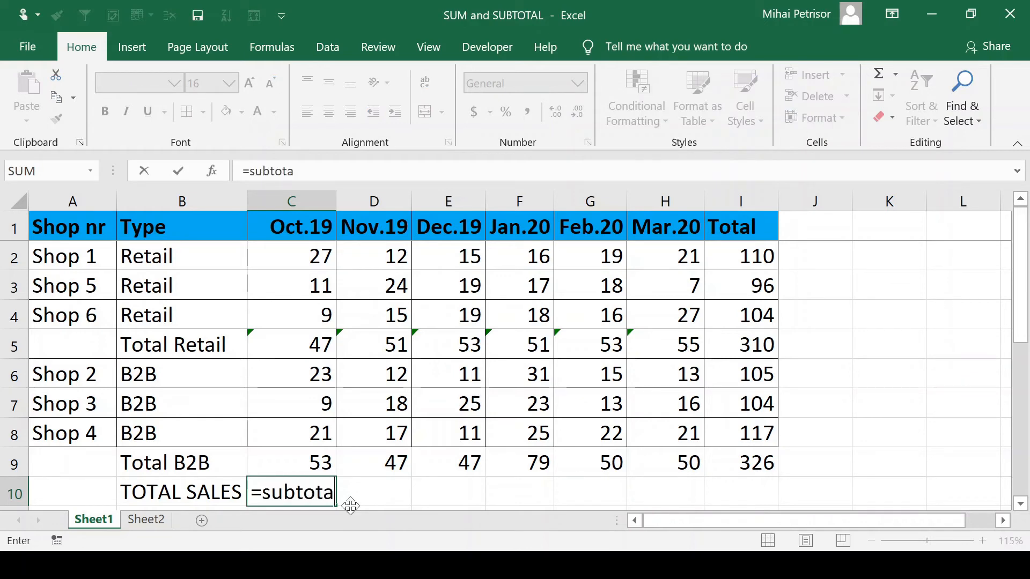
type("ta")
key("Tab")
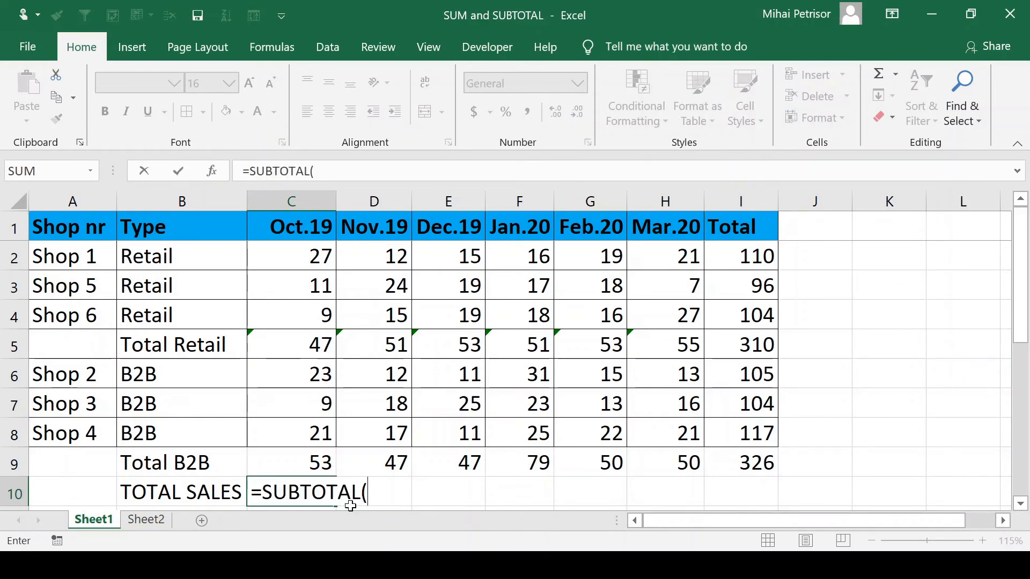
type("9;")
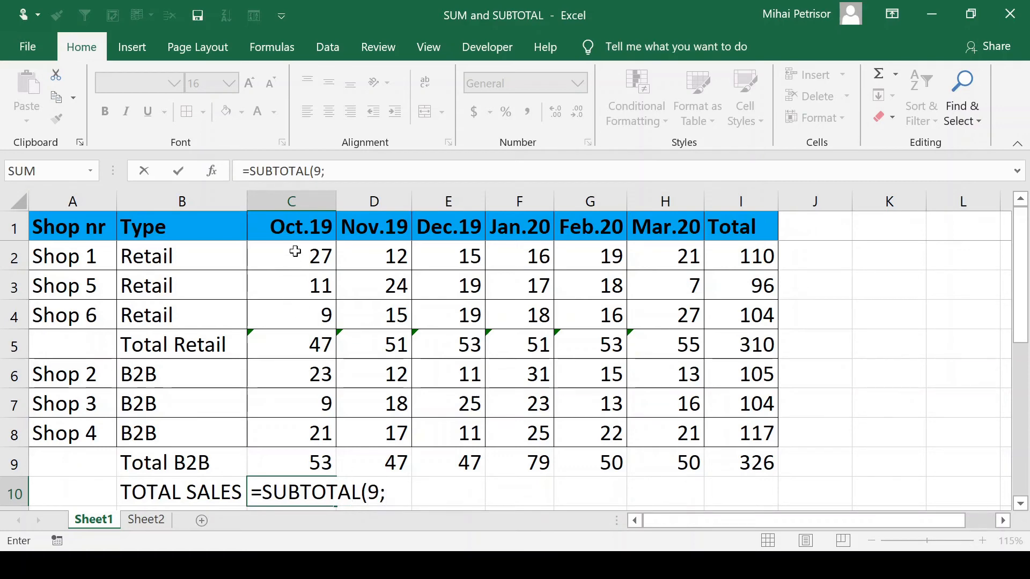
left_click_drag(296, 252, 304, 454)
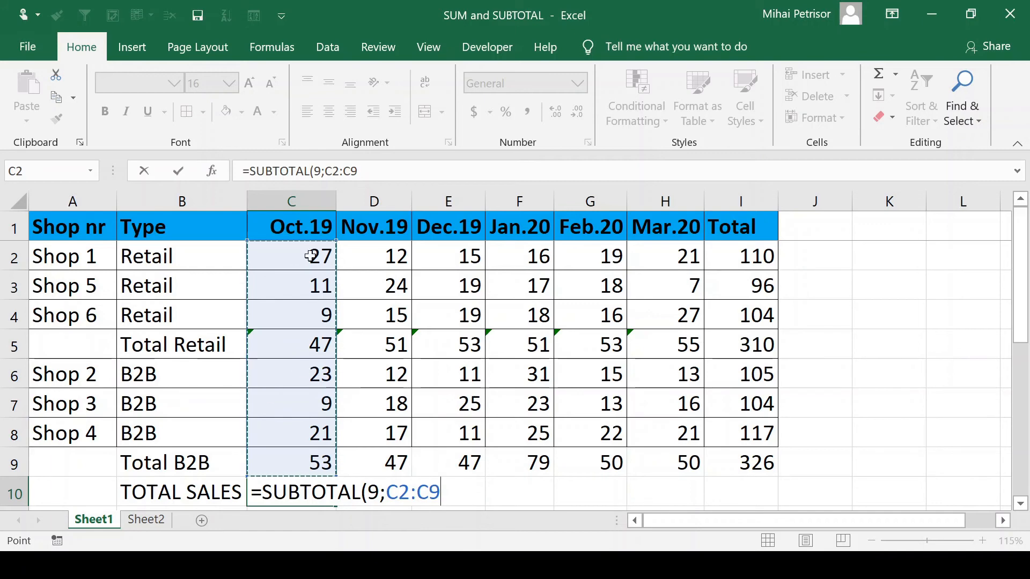
type(")")
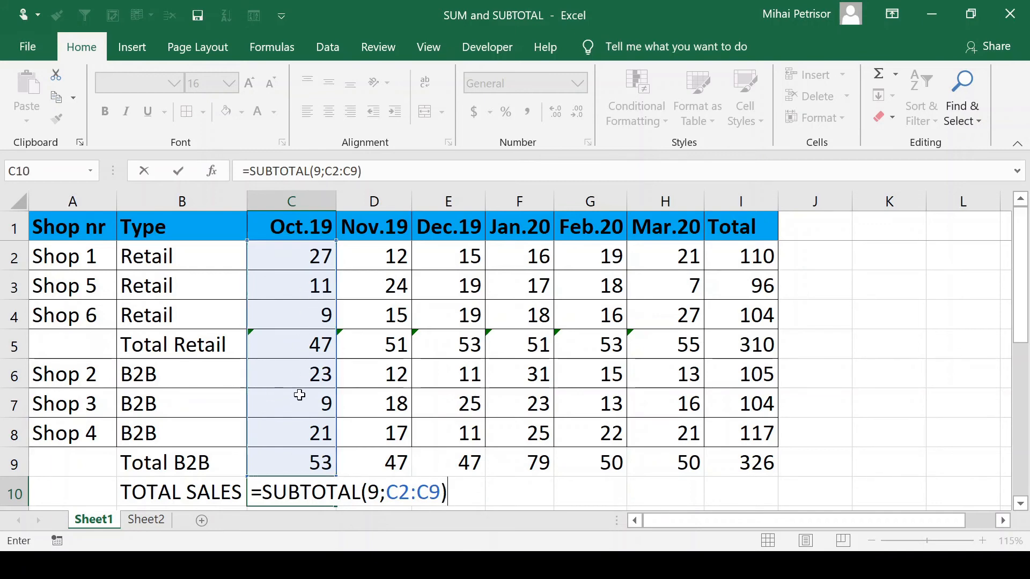
key("Return")
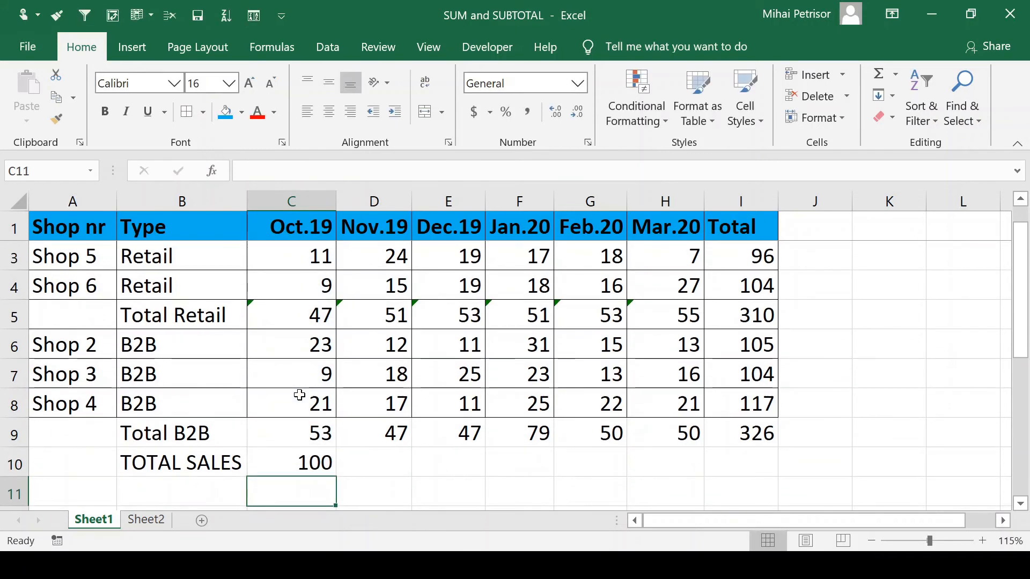
- Fill the TOTAL SALES formula from C10 across the row to I10
scroll(299, 395, "up", 1)
left_click(308, 491)
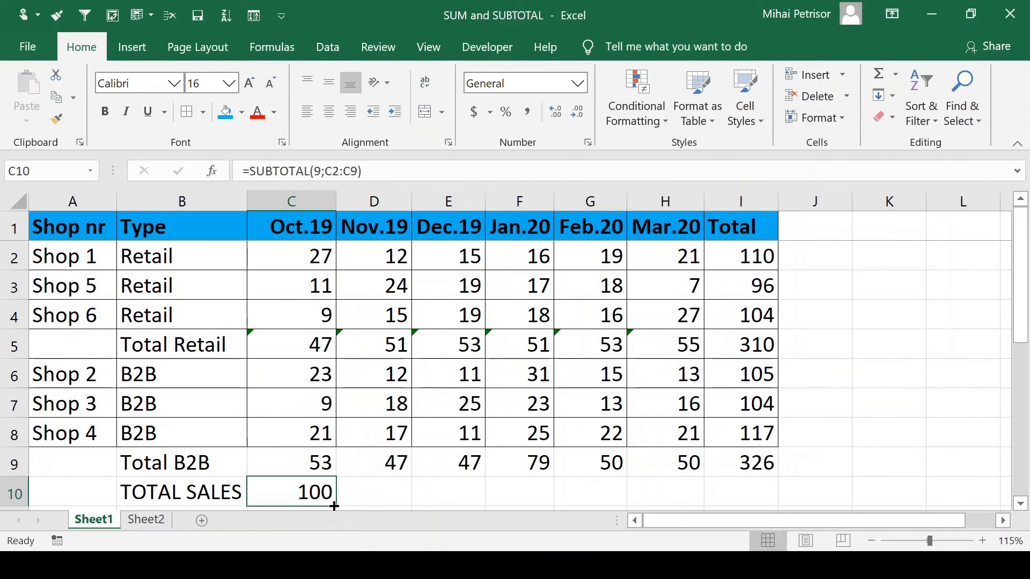
left_click_drag(333, 506, 750, 492)
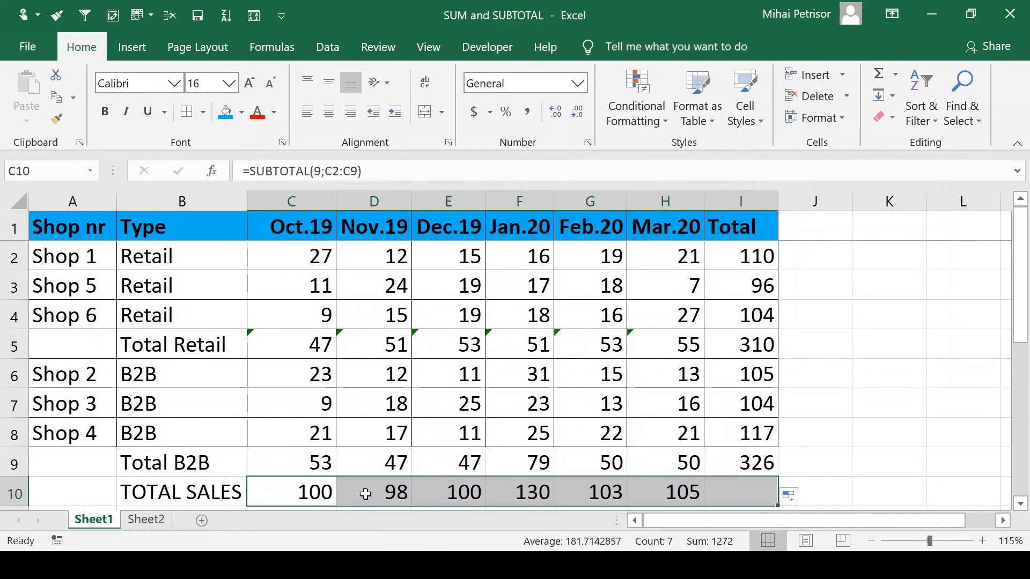
- Compare the TOTAL SALES formula in C10 with the Total Retail and Total B2B subtotals in C5 and C9
left_click(301, 496)
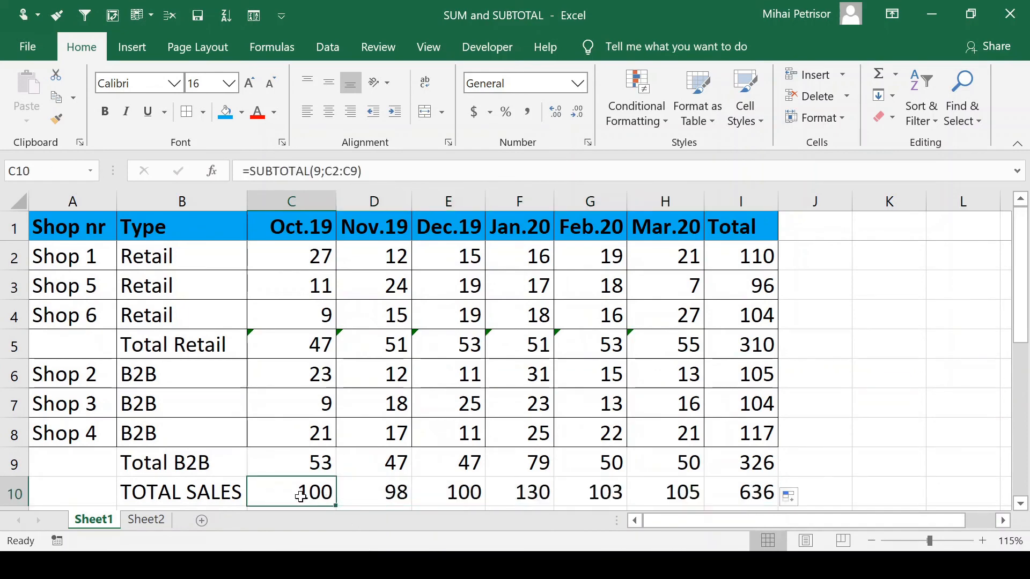
left_click(309, 348)
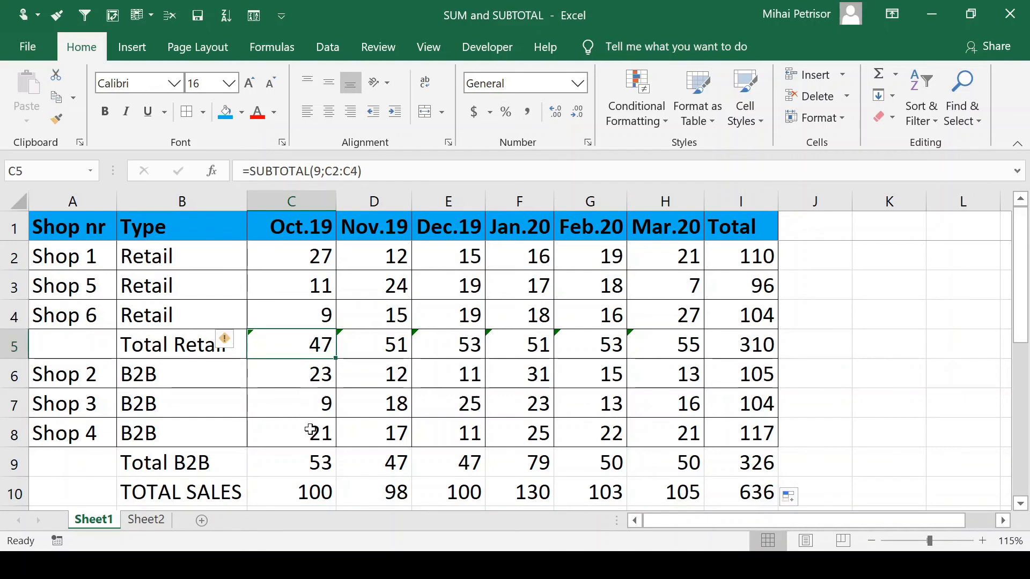
left_click(308, 465, "ctrl")
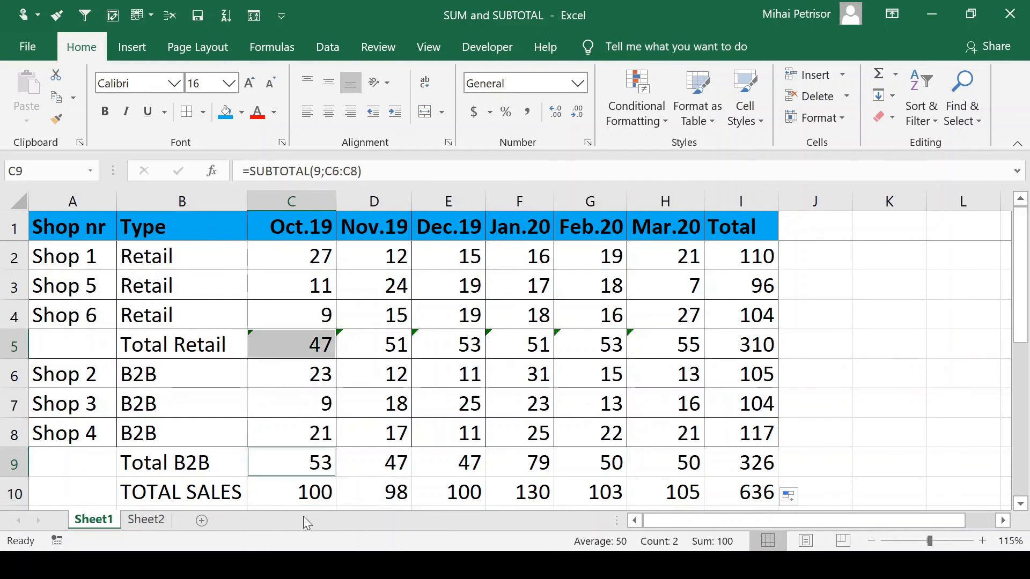
left_click(307, 491)
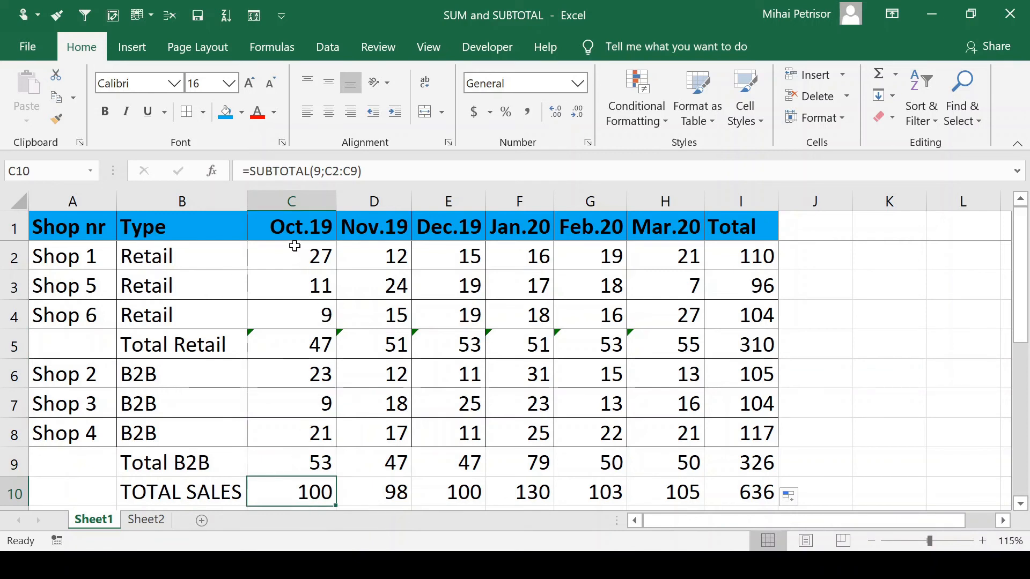
left_click(290, 357)
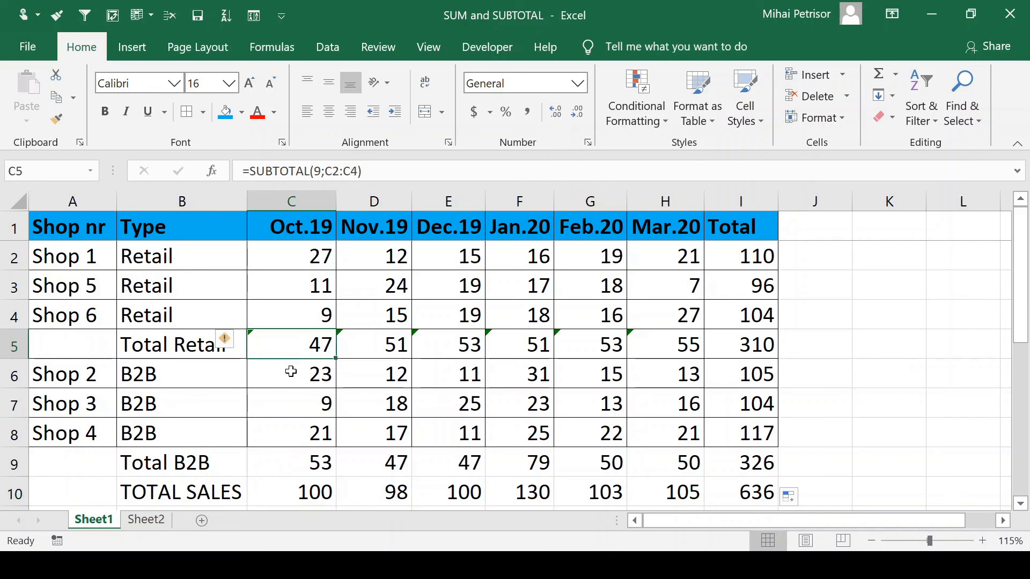
left_click(295, 429)
left_click(296, 467)
left_click(299, 348)
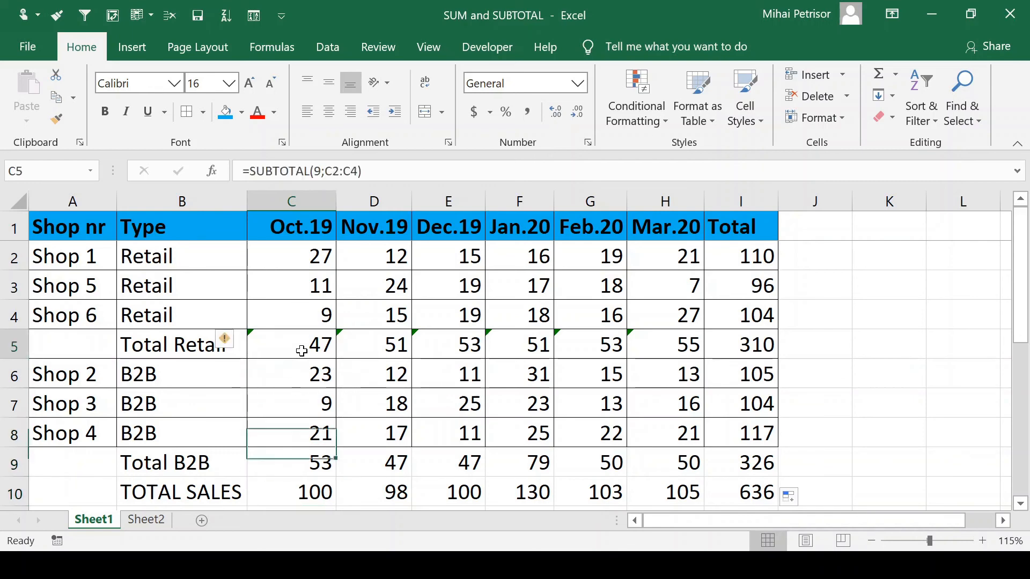
left_click(239, 489)
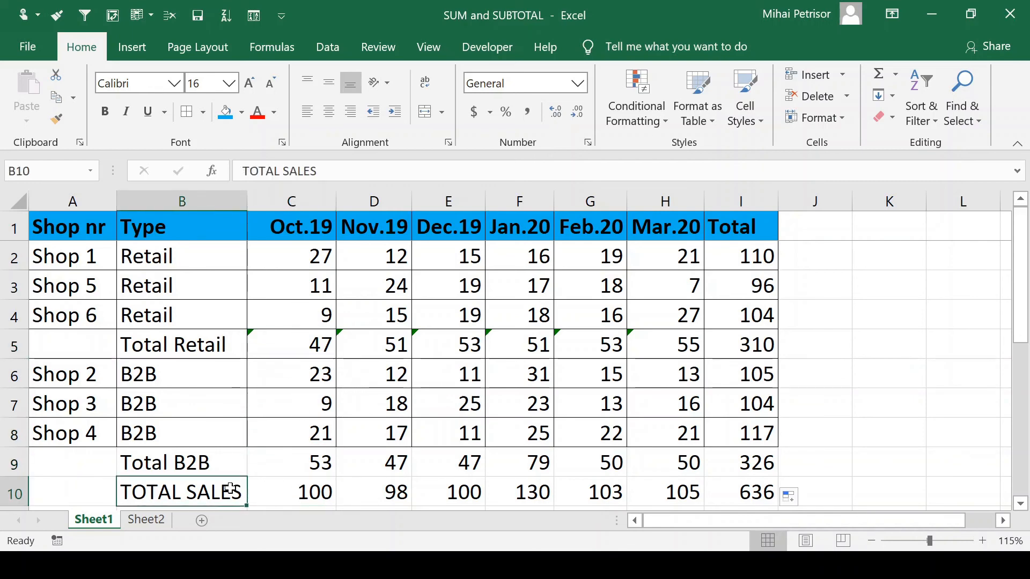
- Try replacing the Oct.19 TOTAL SALES formula in C10 with =SUM(C2:C9)
left_click(320, 493)
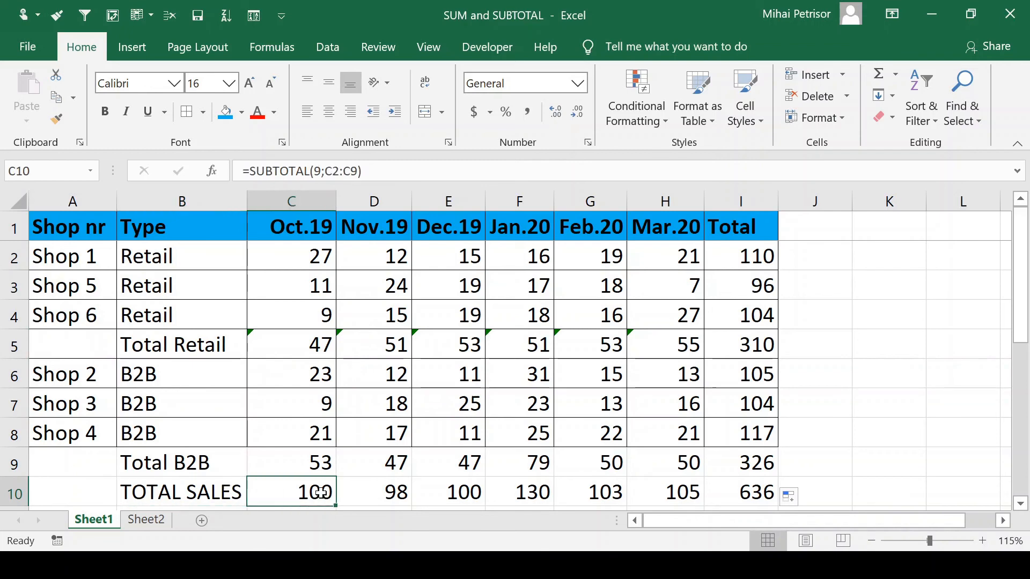
type("=sum")
key("Tab")
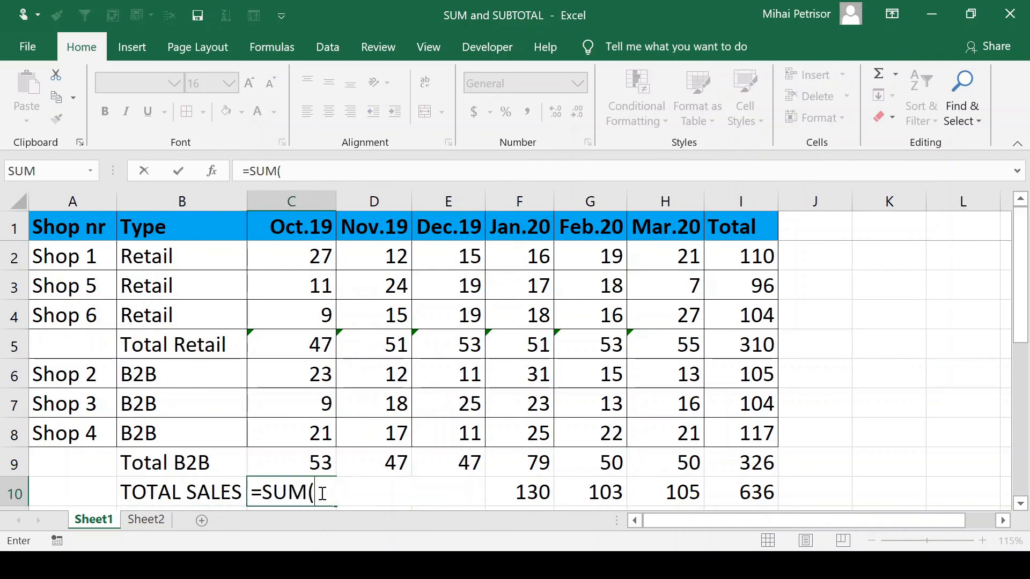
left_click_drag(315, 268, 304, 467)
type(")")
key("Return")
left_click(304, 467)
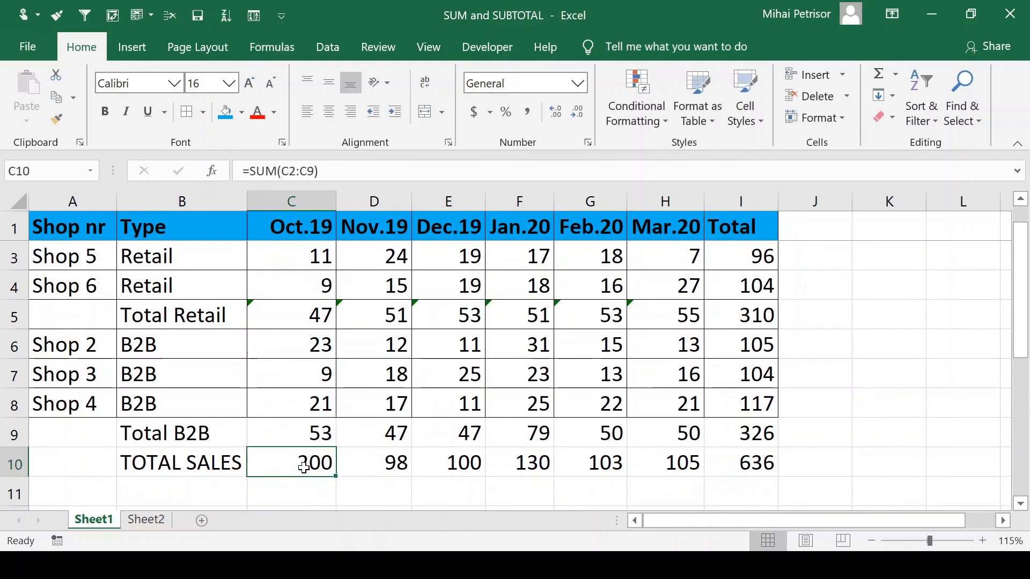
scroll(374, 399, "up", 1)
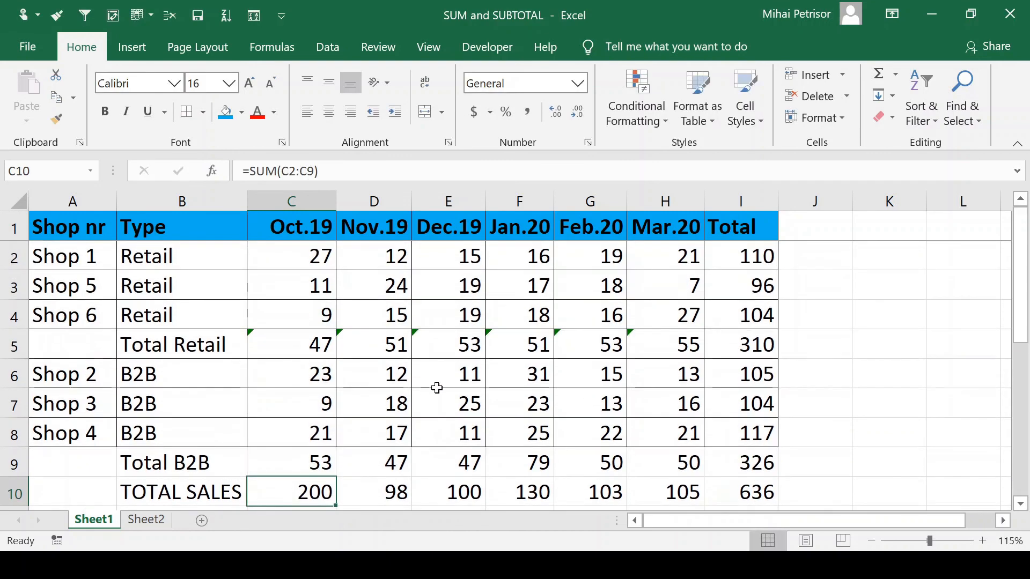
- Examine the Total Retail formula in C5 alongside the retail shops' Oct.19 values above it
left_click(318, 345)
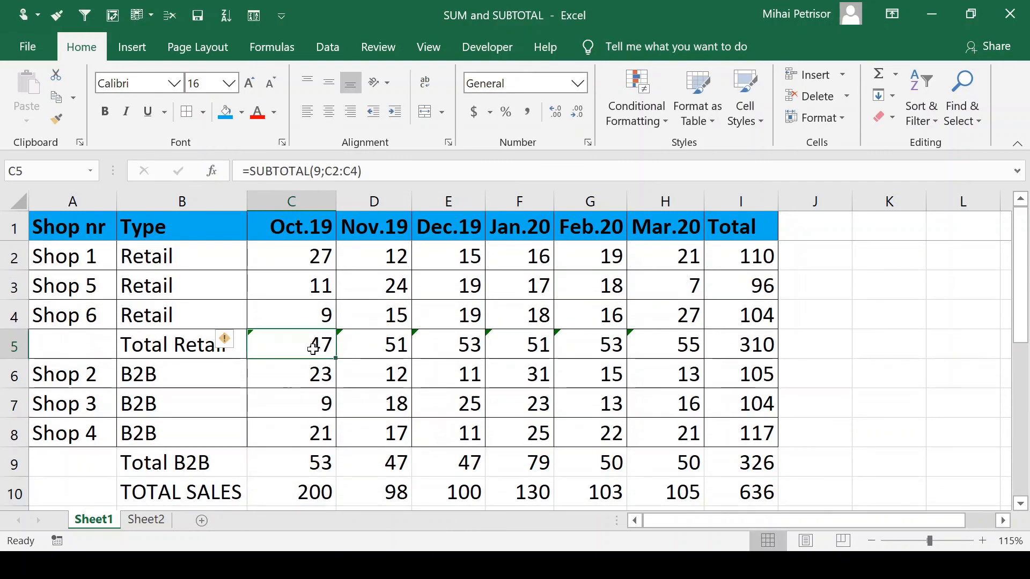
left_click_drag(298, 265, 297, 308)
left_click(294, 340)
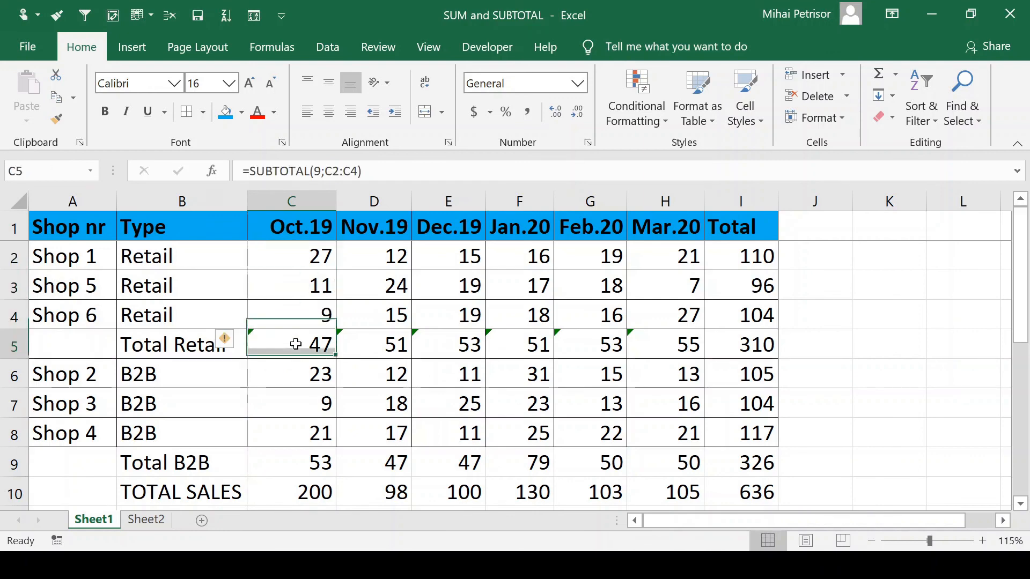
left_click(182, 346)
left_click(288, 346)
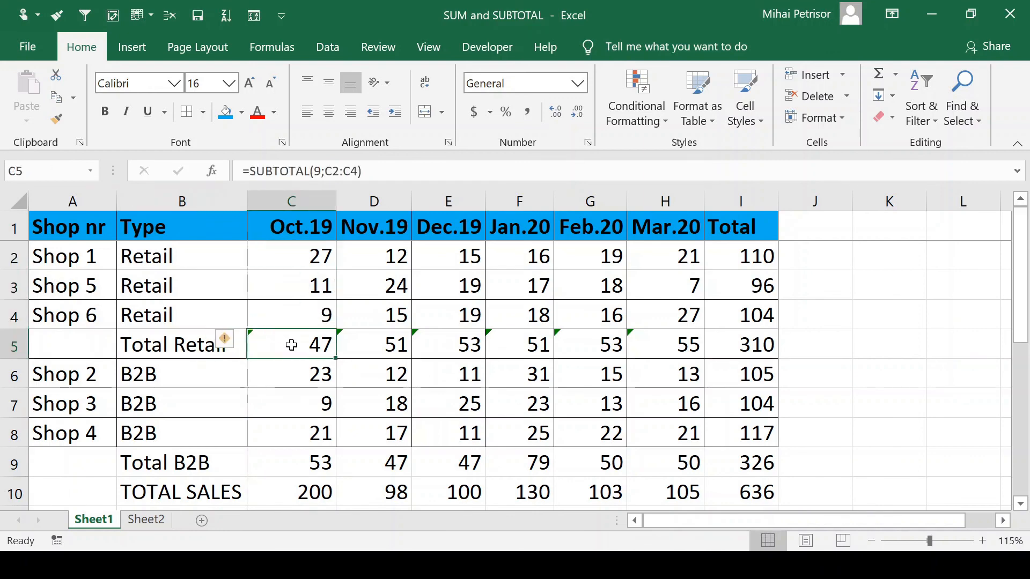
- Undo the SUM entry in C10 to restore =SUBTOTAL(9;C2:C9), and review the Oct.19 values it covers
left_click(303, 493)
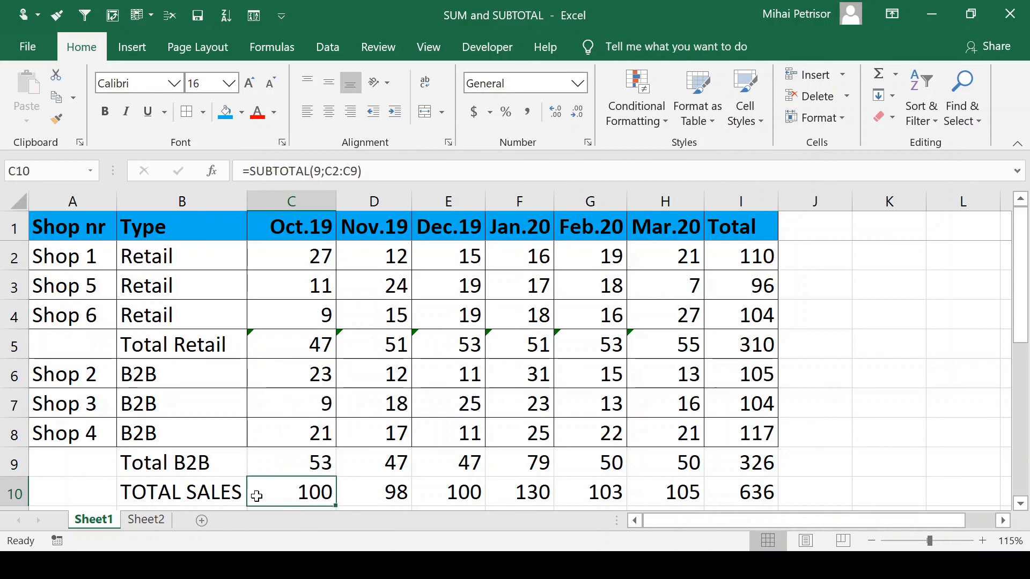
left_click(235, 494)
left_click(285, 492)
left_click_drag(317, 259, 311, 440)
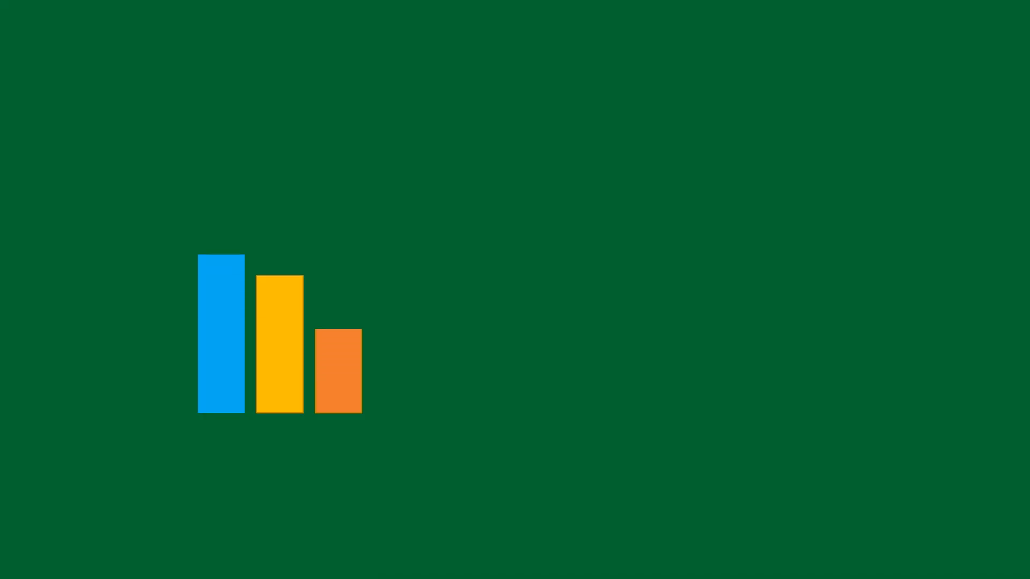